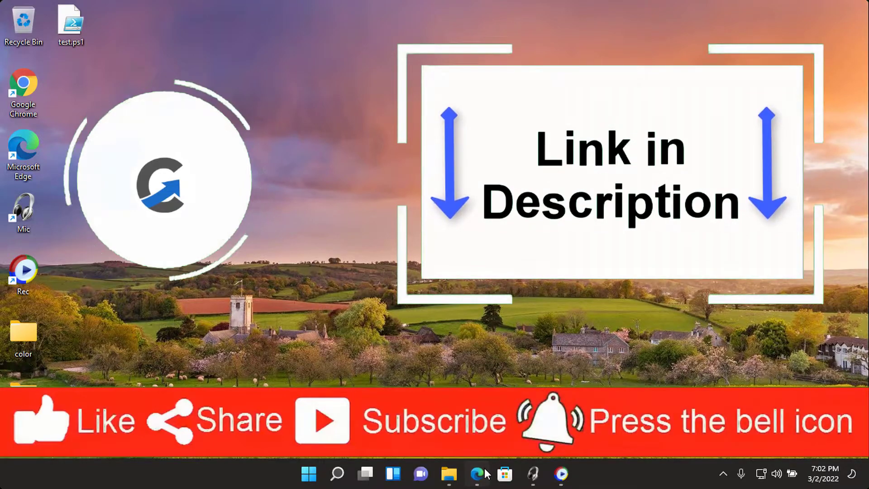
Open ceofix.net's PowerShell-at-startup article in Edge, scroll to the Auto Start Tool download, then minimize Edge.
click(481, 471)
scroll(498, 260, down, 4)
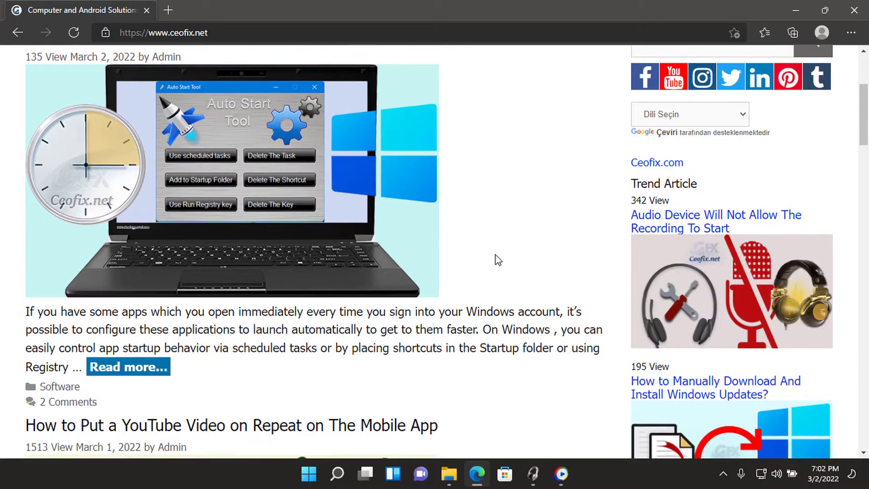
click(129, 312)
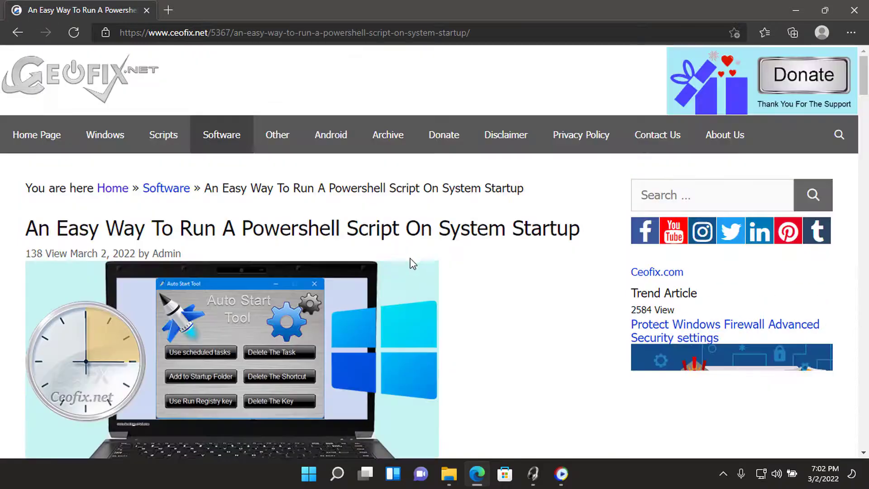
scroll(422, 246, down, 8)
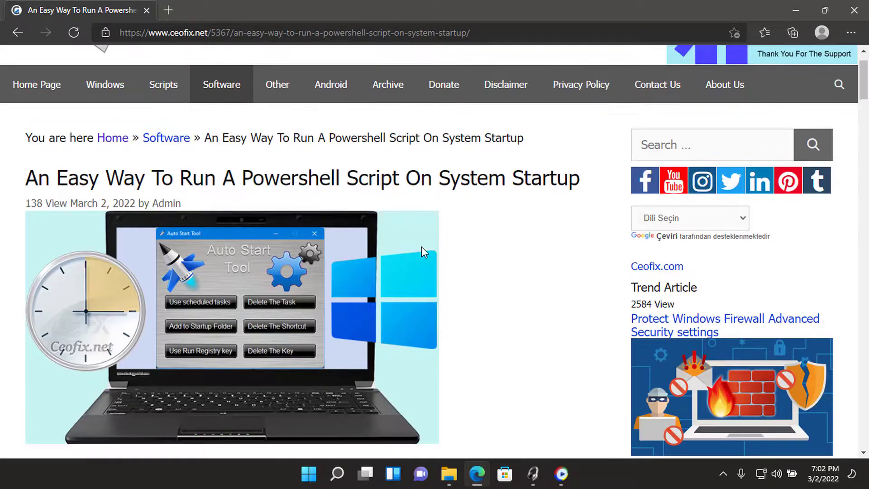
scroll(422, 244, down, 10)
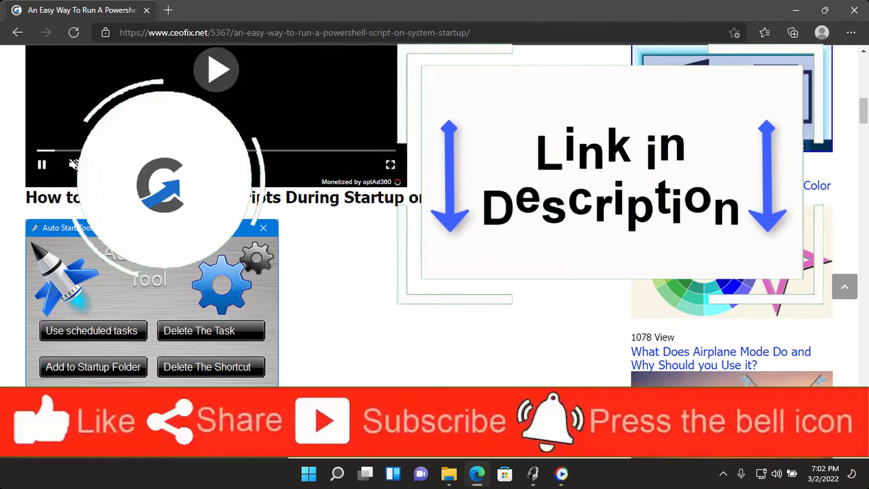
scroll(422, 245, down, 9)
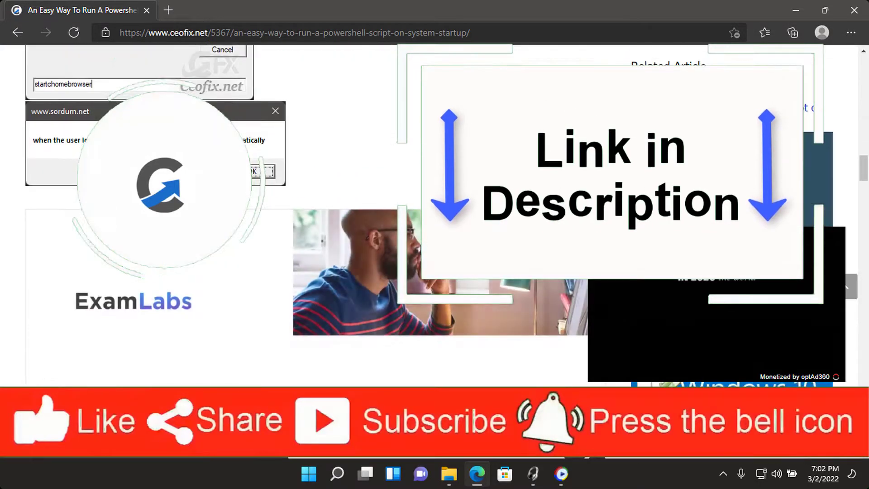
scroll(422, 244, down, 10)
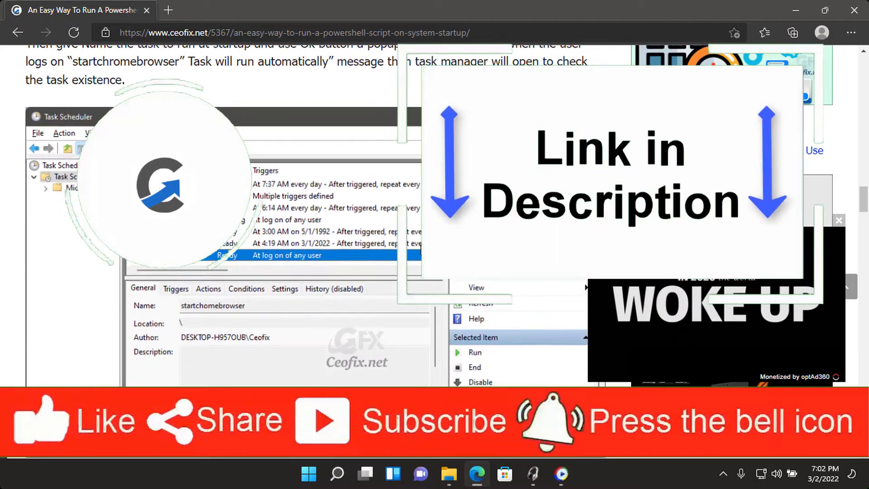
scroll(422, 252, down, 10)
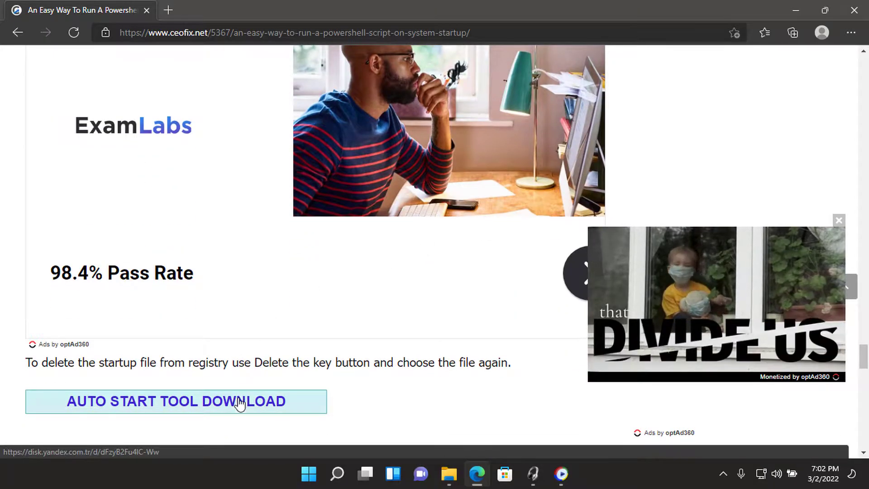
scroll(113, 402, down, 3)
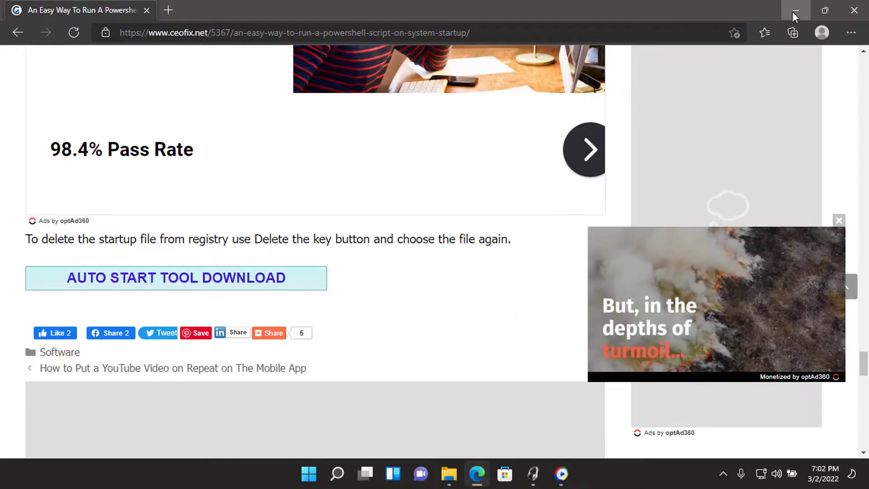
click(792, 12)
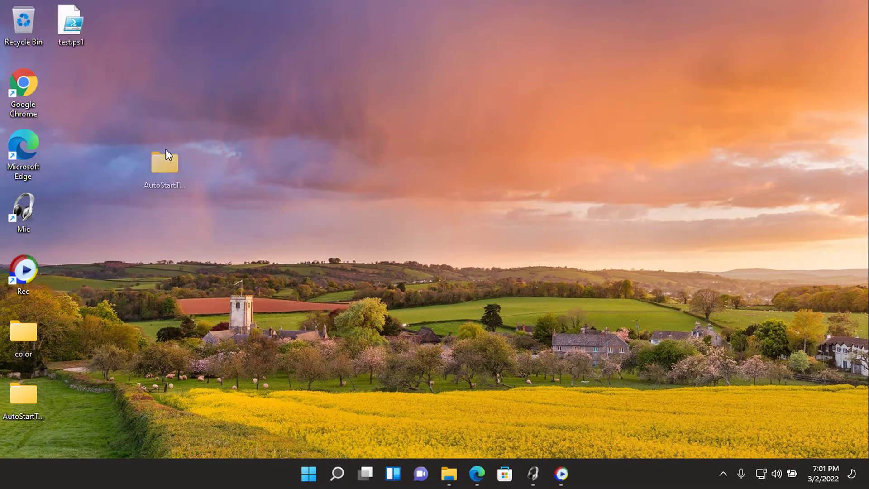
Place test.ps1 beside the AutoStartTool_en folder and open it in Notepad past the security warning.
drag(165, 150, 168, 148)
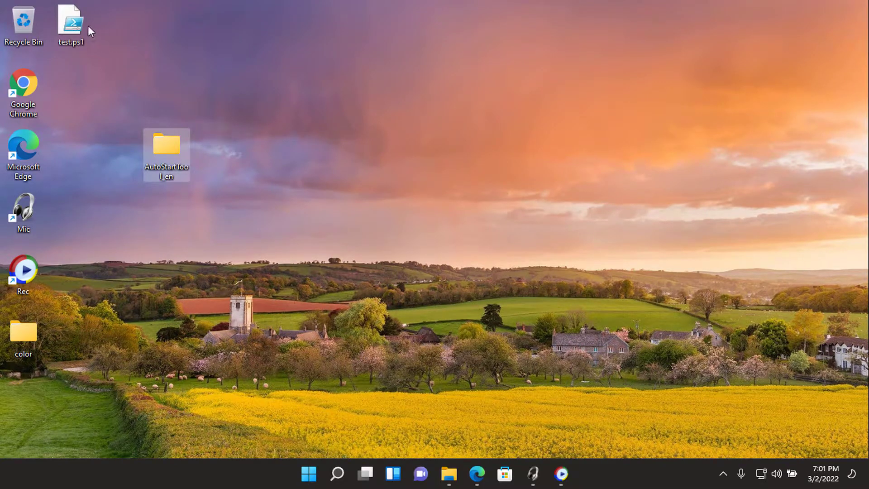
drag(93, 28, 112, 40)
drag(158, 76, 162, 81)
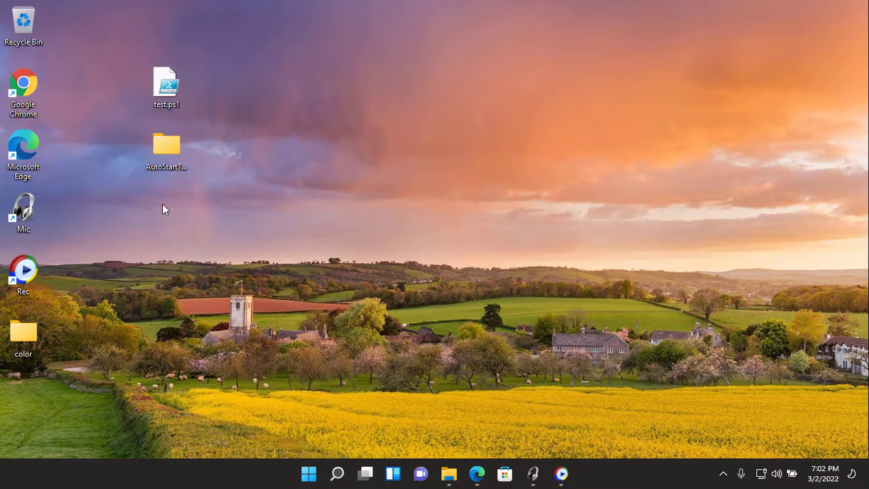
double_click(165, 97)
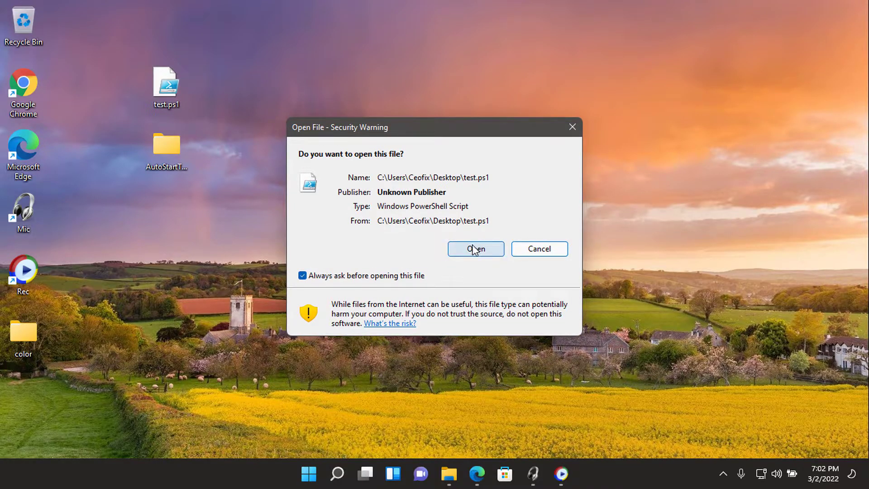
click(474, 249)
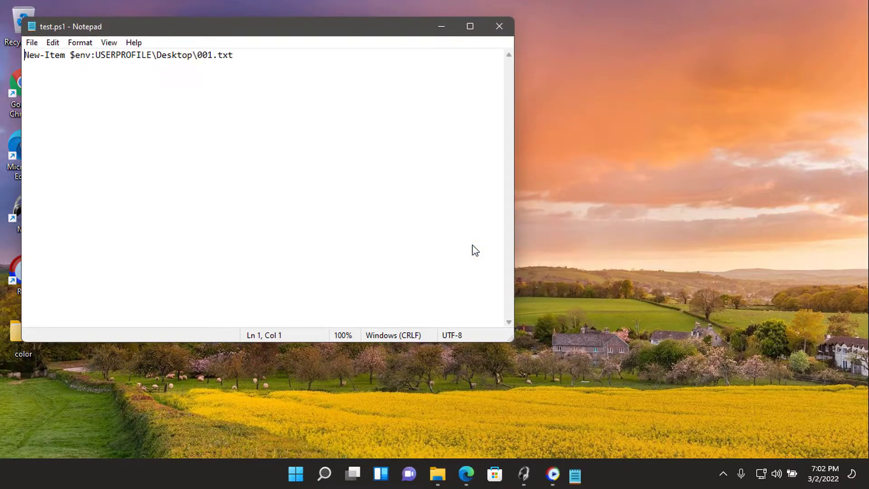
drag(272, 36, 513, 59)
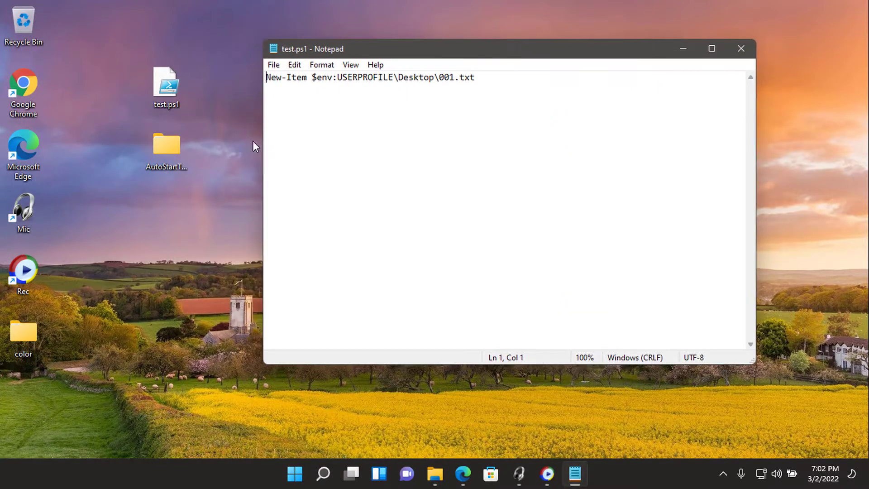
click(752, 51)
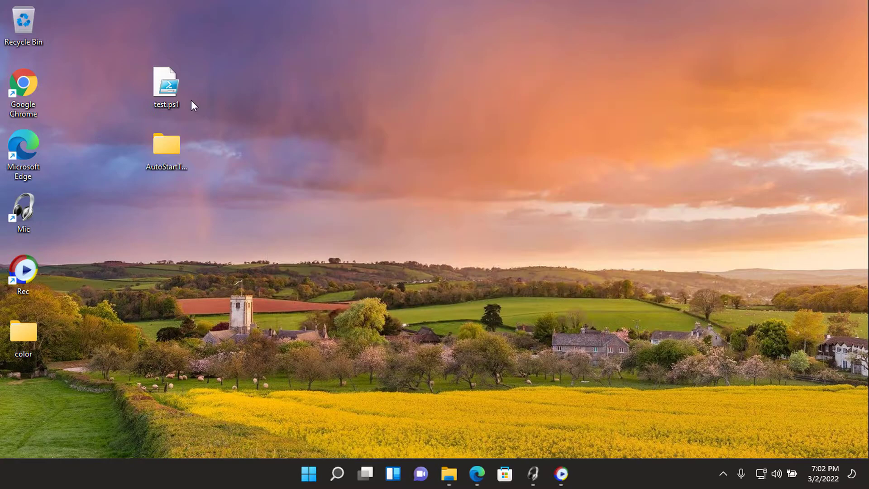
Reopen test.ps1 from its context menu to recheck the New-Item 001.txt line, then close it.
right_click(173, 94)
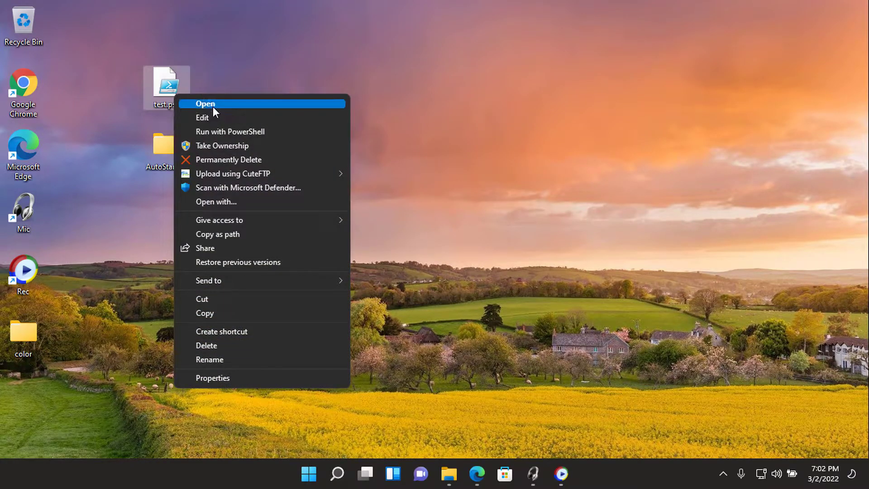
click(213, 107)
click(497, 249)
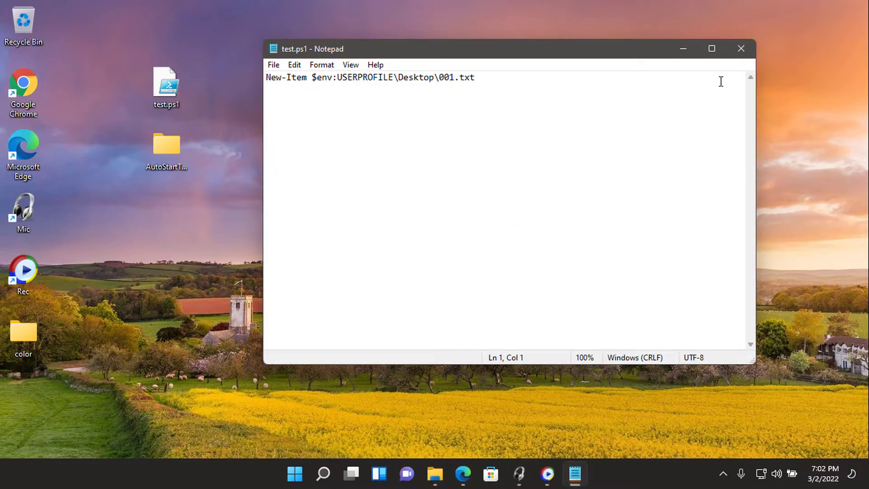
click(740, 49)
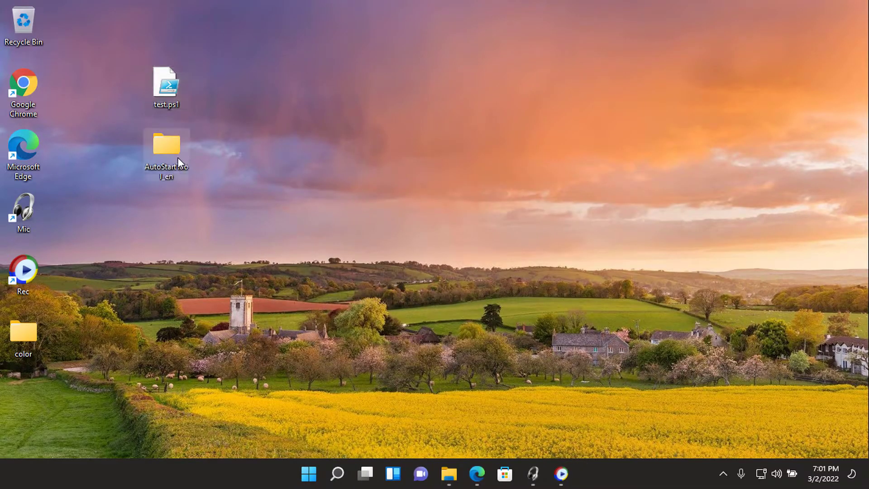
Tick Unblock in Auto_Start_Tool.exe's Properties, apply it, and run the exe from AutoStartTool_en.
double_click(169, 145)
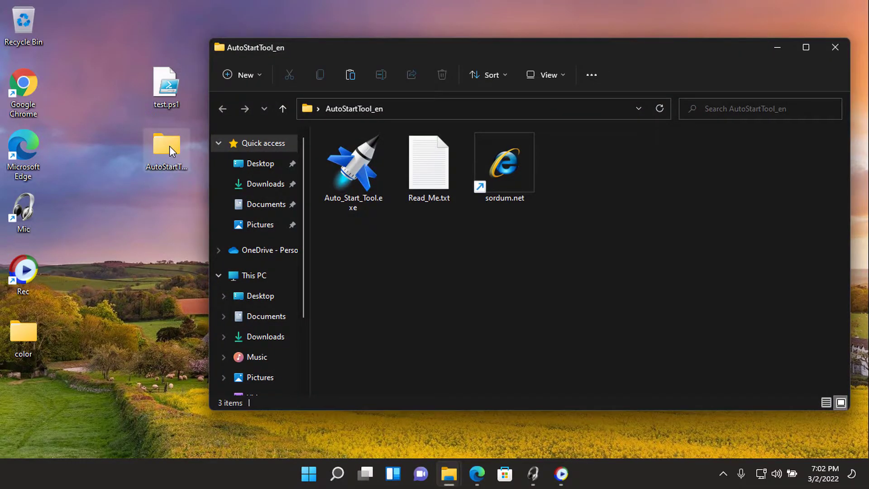
click(374, 186)
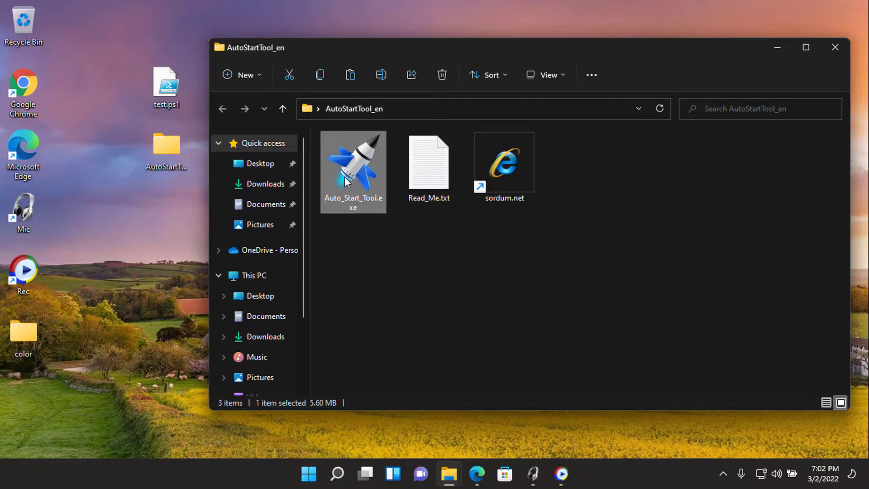
right_click(360, 182)
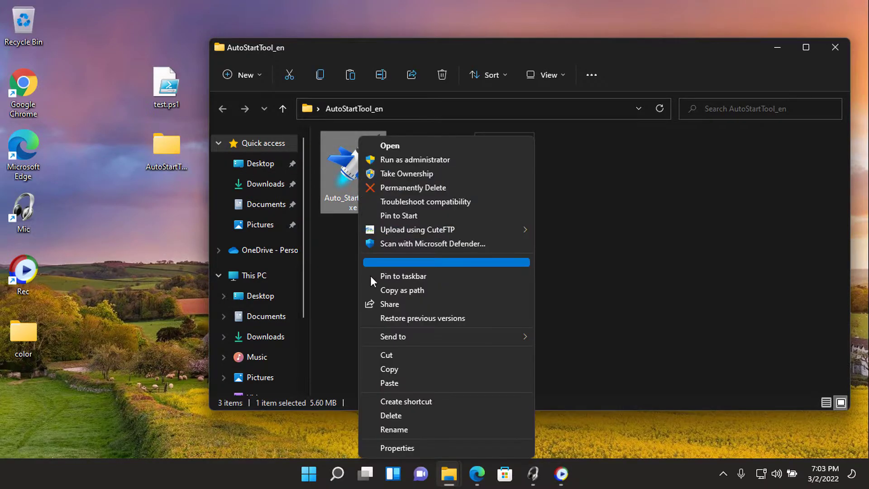
click(397, 442)
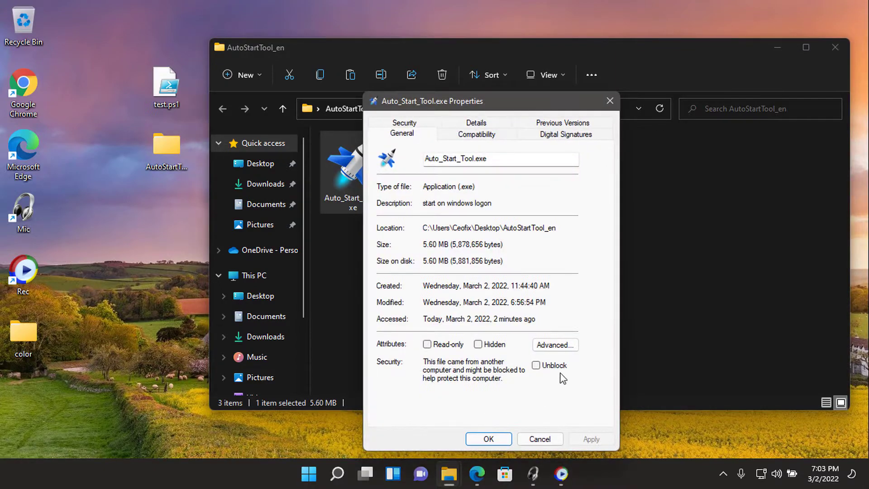
click(555, 366)
click(588, 439)
click(502, 440)
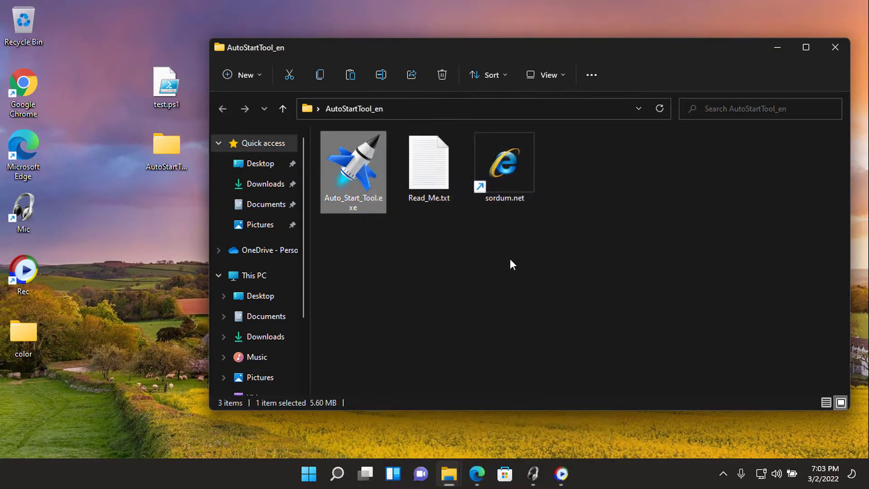
key(Return)
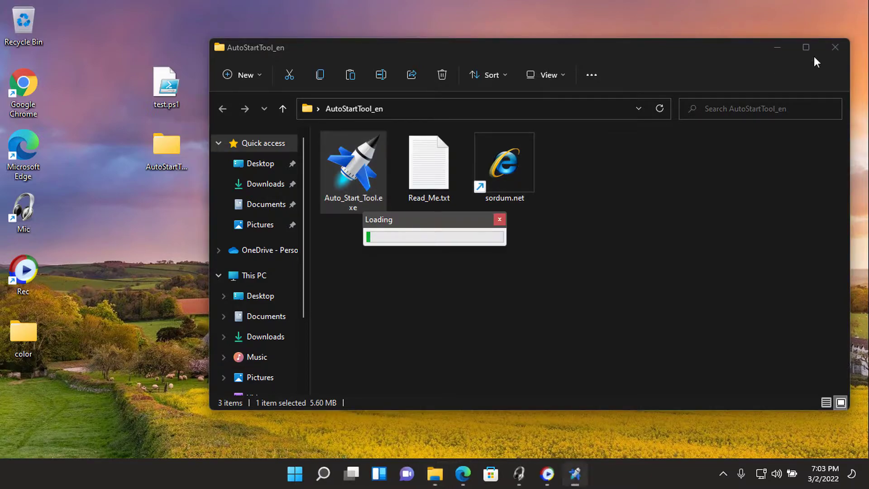
Close the AutoStartTool_en Explorer window and choose Use scheduled tasks in Auto Start Tool.
click(826, 51)
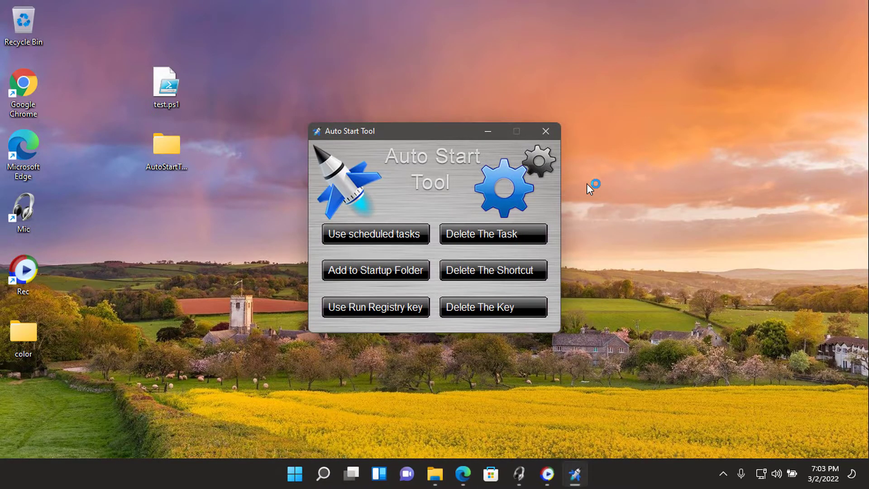
click(363, 240)
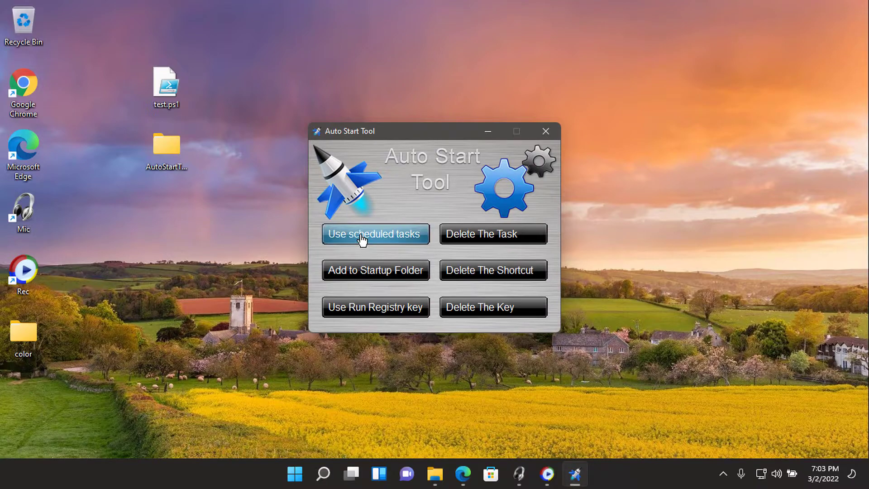
Select test.ps1 from the Desktop in the Choose File to Upload dialog for the scheduled task.
click(363, 239)
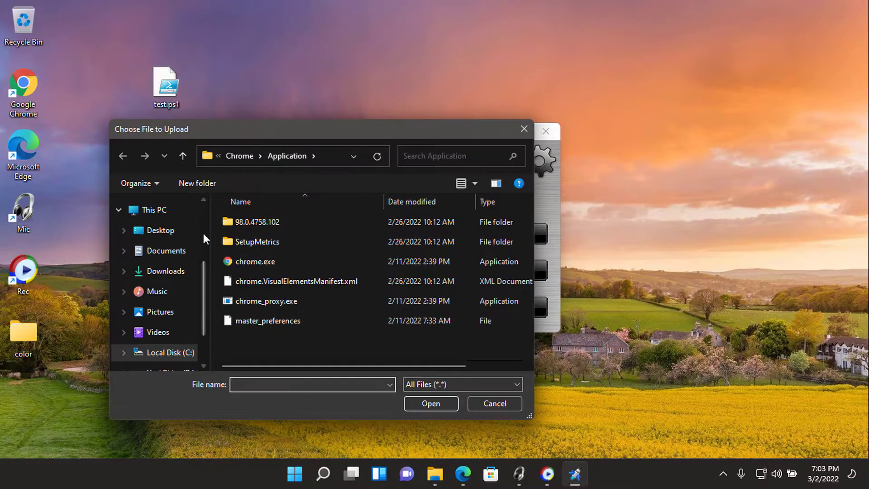
click(173, 234)
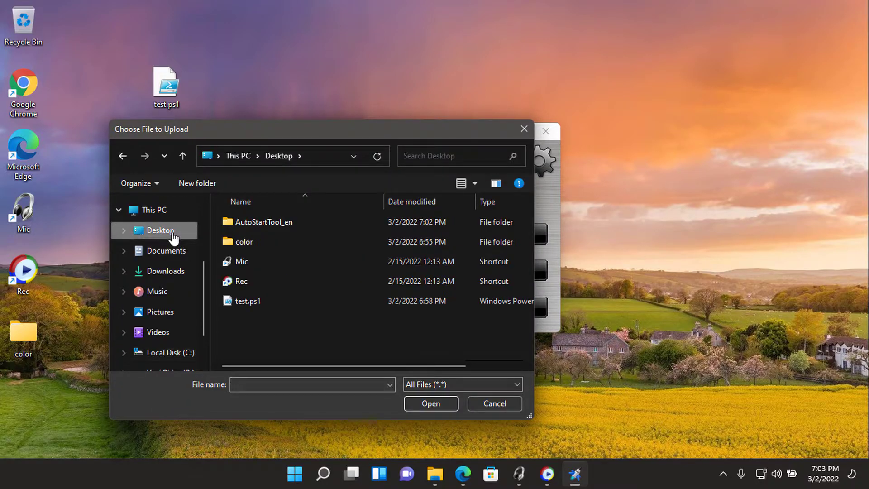
click(259, 303)
click(435, 406)
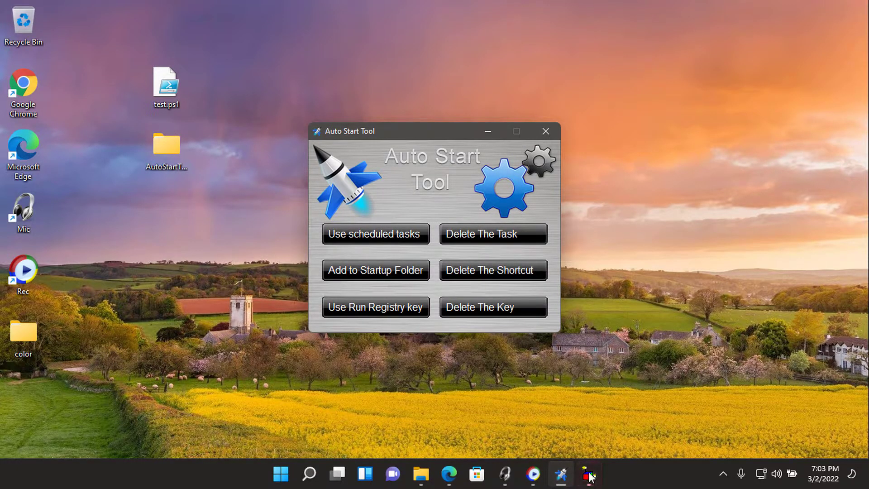
click(589, 474)
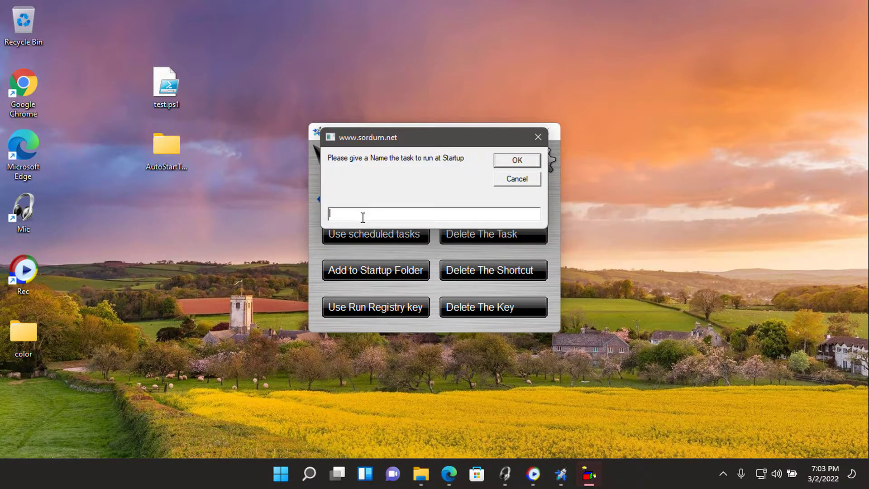
Name the logon task 'ceofix net', confirm it, and dismiss the task-created message.
drag(394, 138, 648, 97)
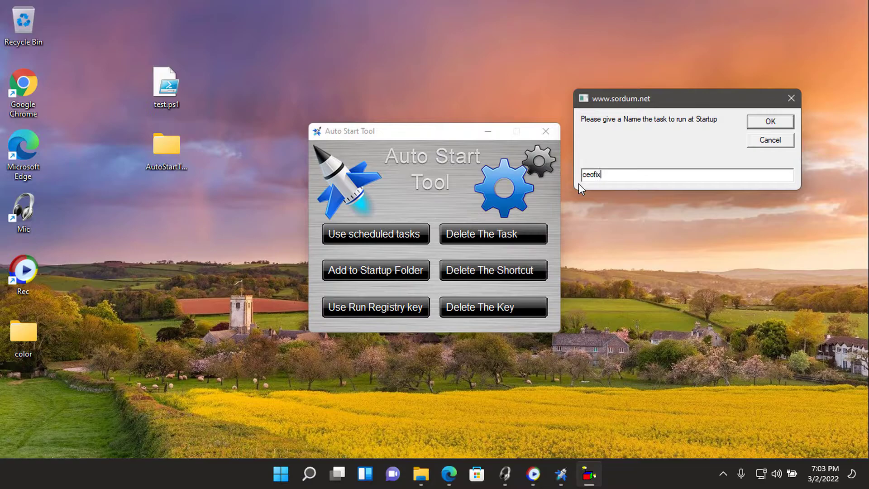
text(net)
click(760, 120)
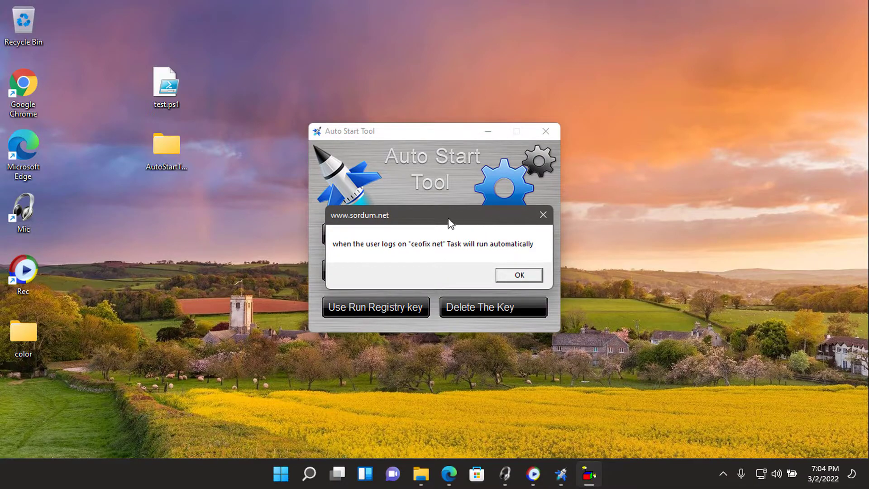
click(497, 137)
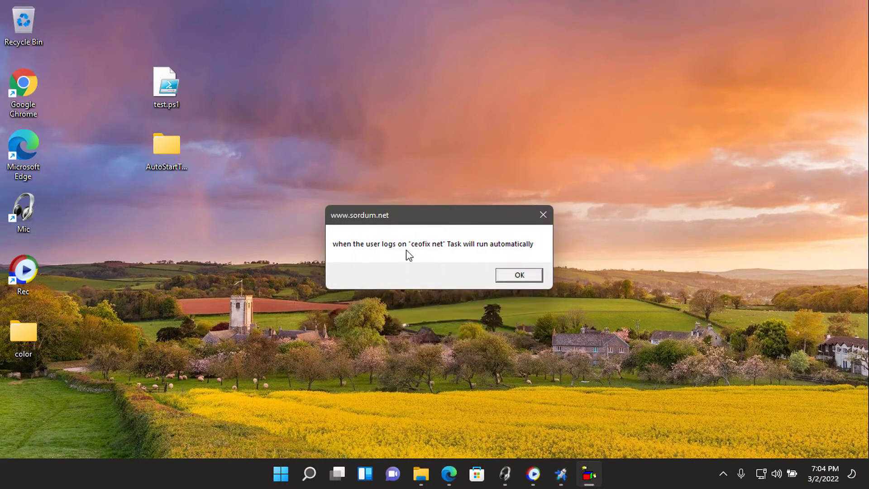
click(520, 275)
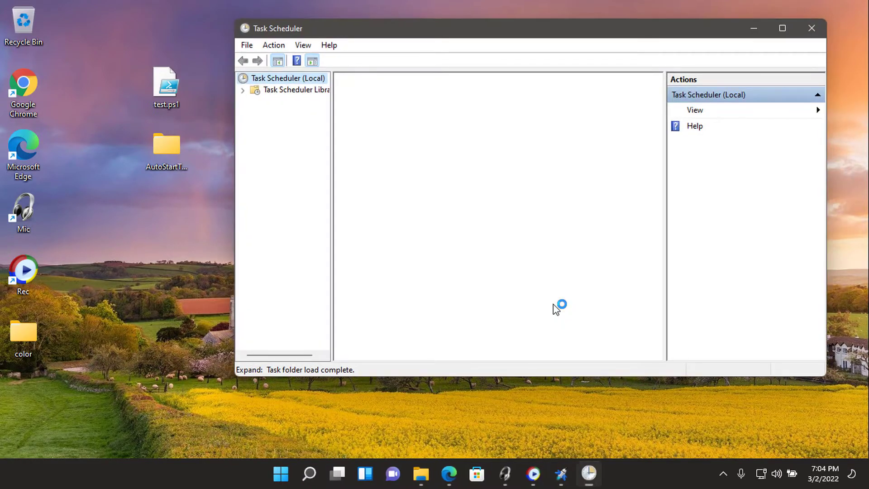
Run the ceofix net task from the Task Scheduler Library and move the resulting 001.txt beside Rec.
click(289, 92)
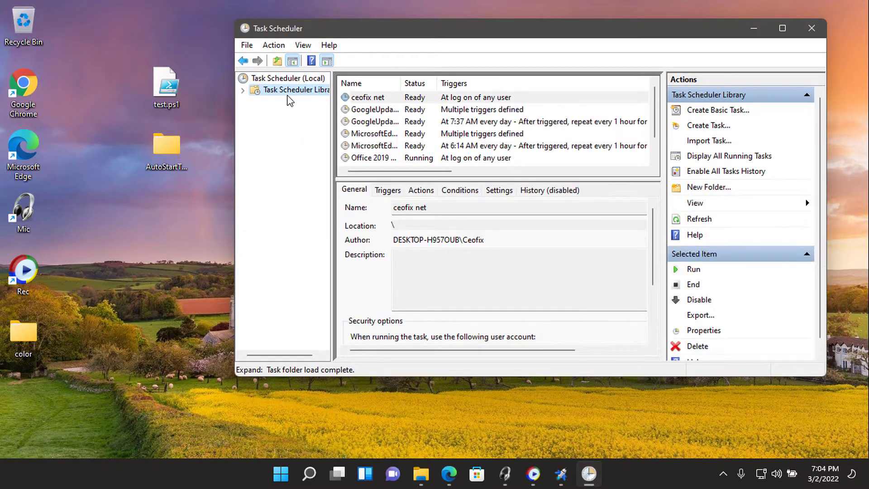
click(380, 98)
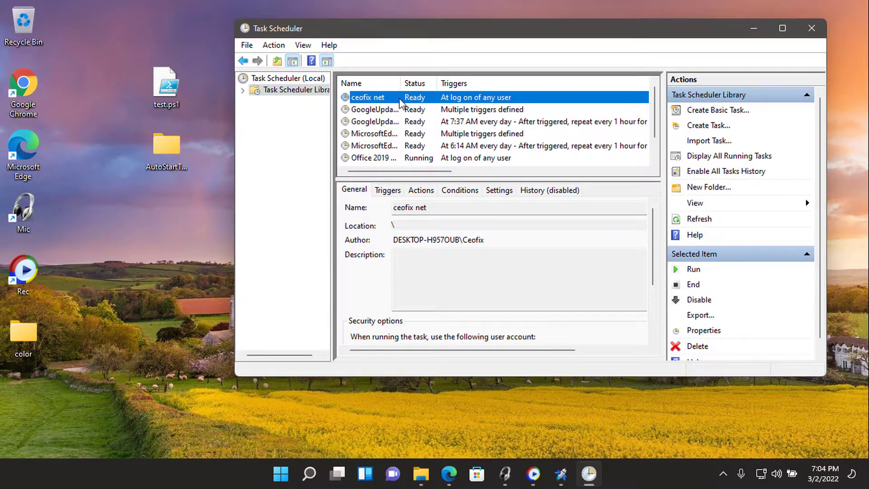
right_click(382, 98)
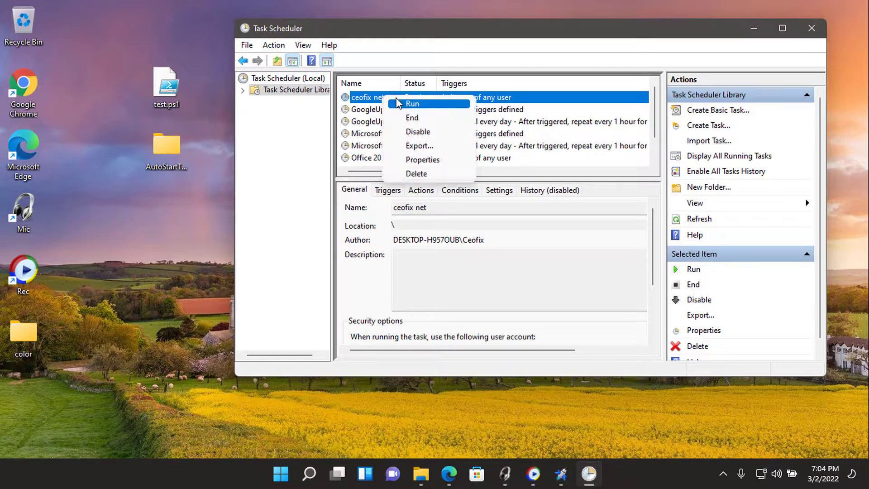
click(424, 106)
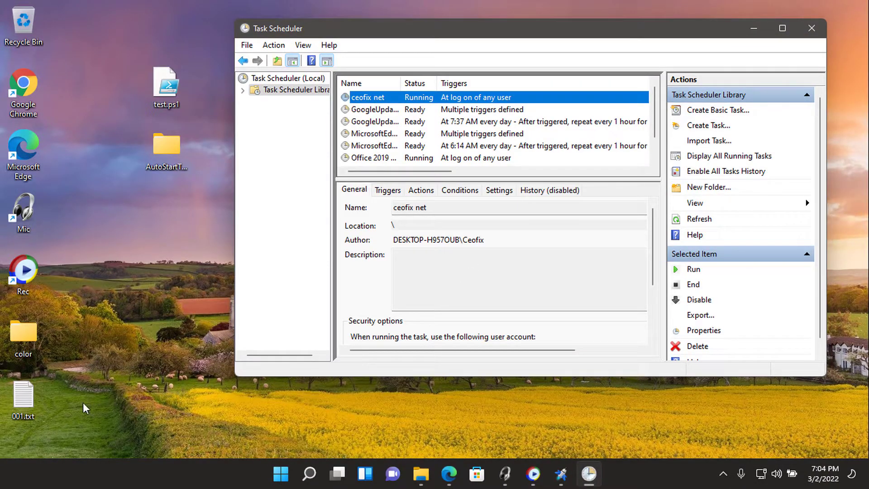
drag(23, 397, 158, 253)
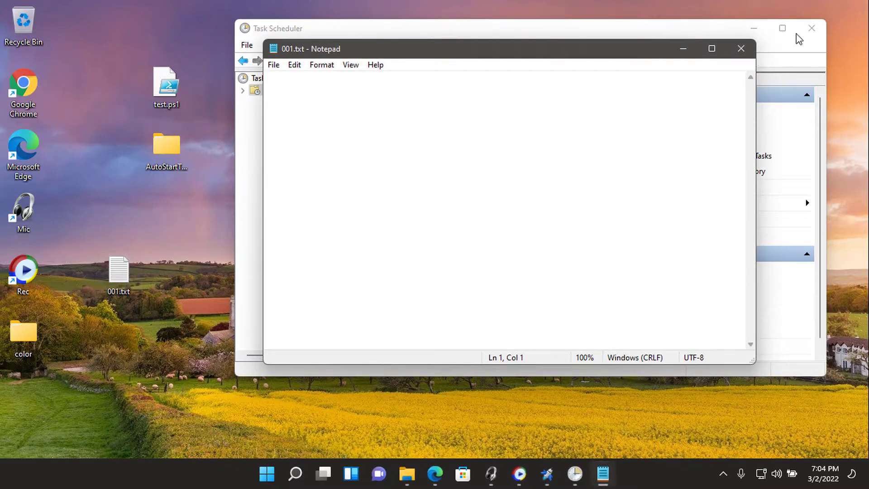
Close the empty 001.txt in Notepad and minimize Task Scheduler.
click(740, 48)
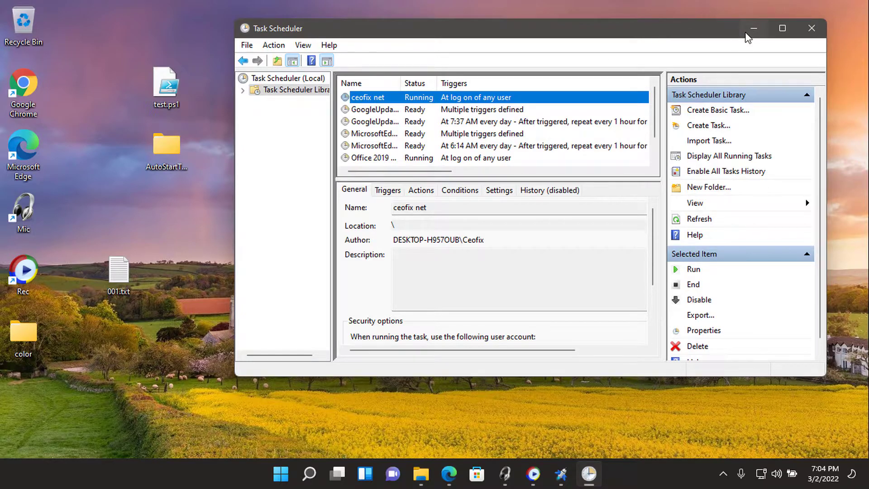
click(754, 28)
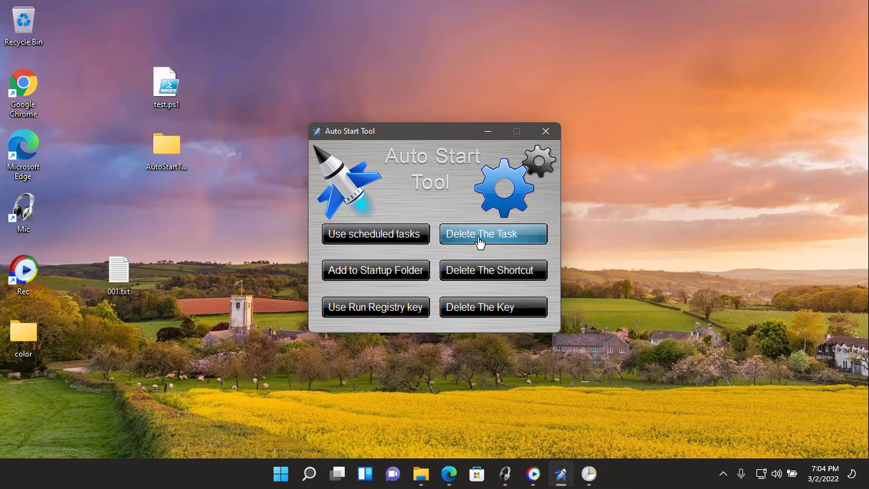
Remove the 'ceofix net' task with Delete The Task, answering y in the command window.
click(480, 242)
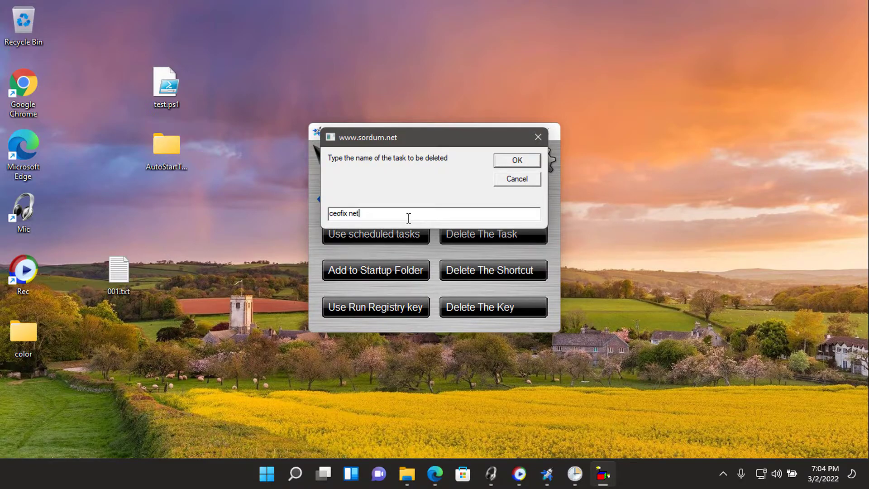
text(ceofix net)
click(516, 160)
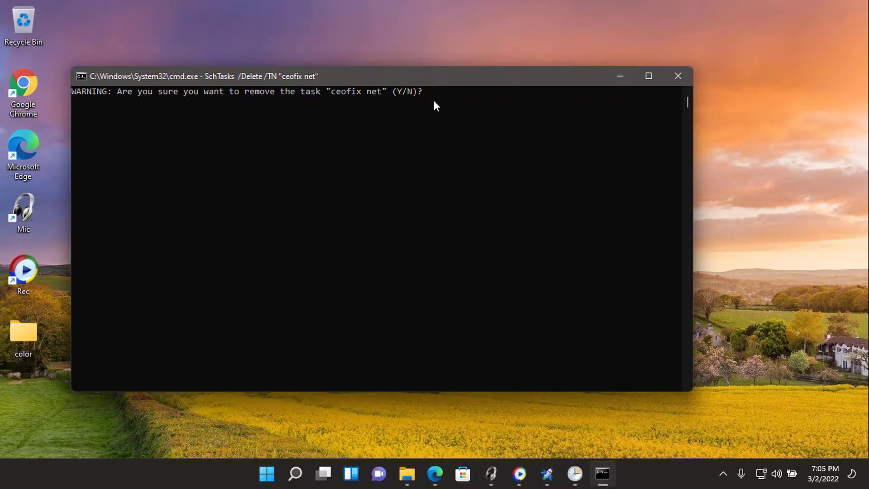
text(y)
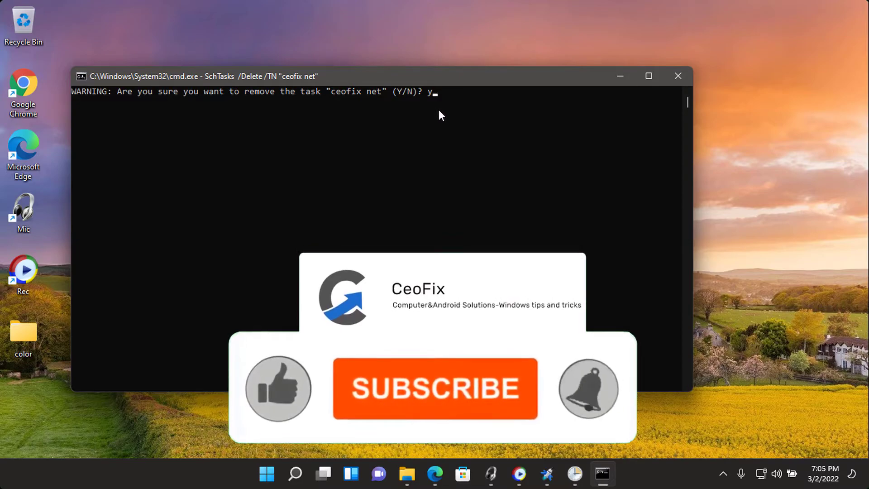
key(Return)
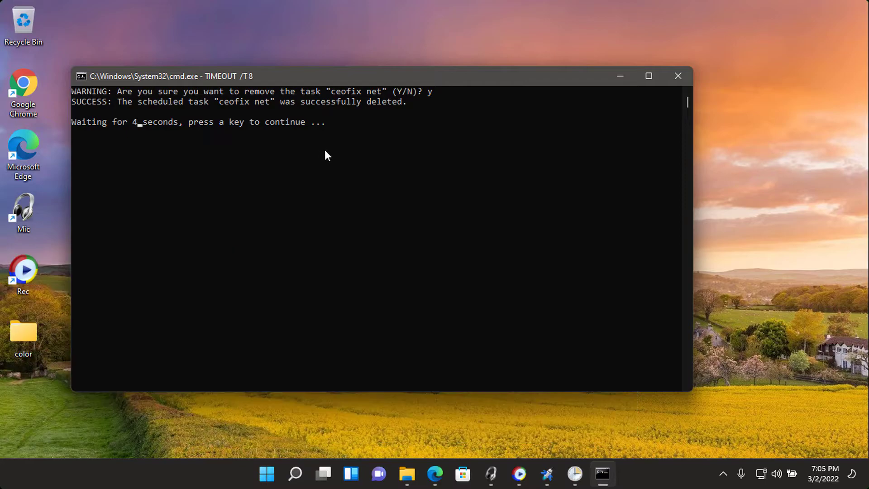
key(Return)
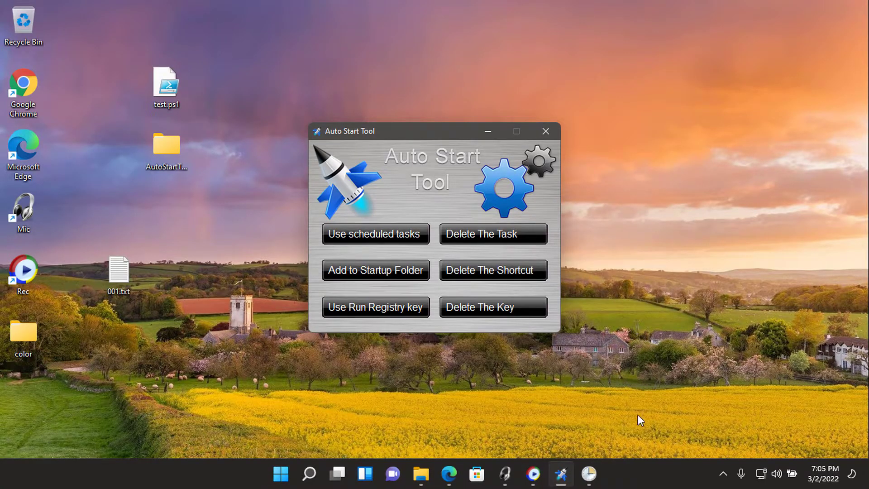
Refresh Task Scheduler's task list, verify ceofix net no longer appears, and close the window.
click(583, 481)
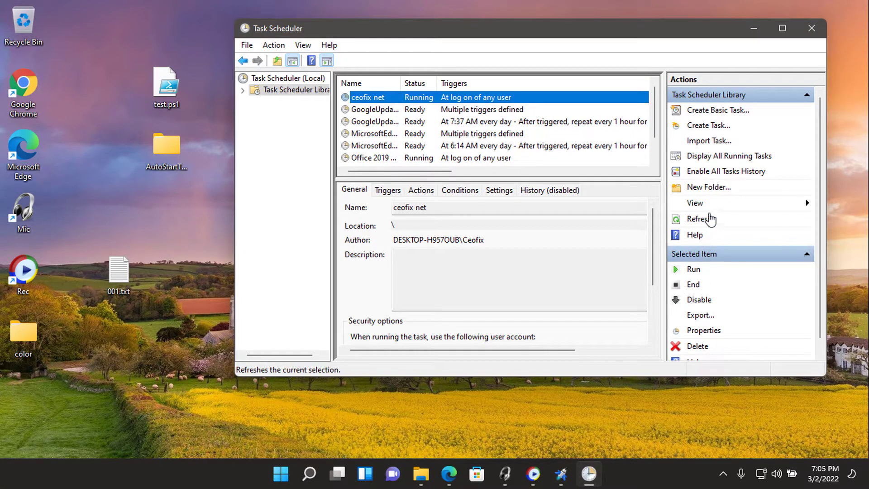
click(710, 220)
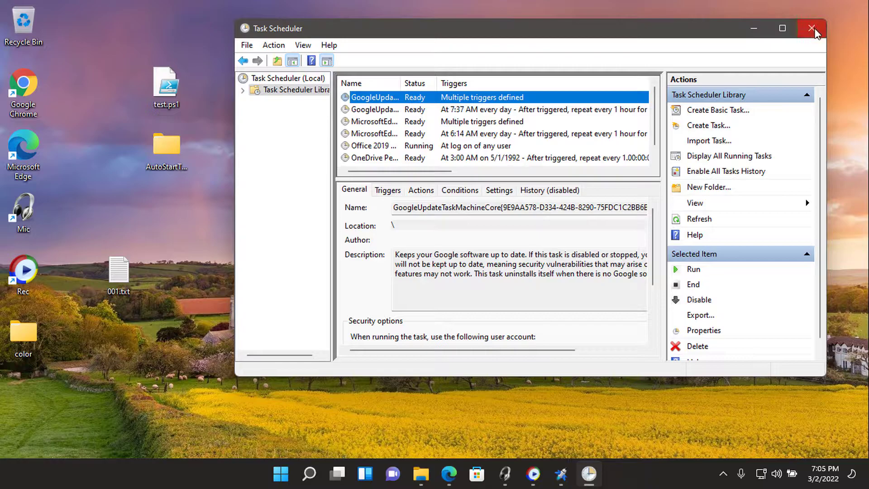
click(812, 28)
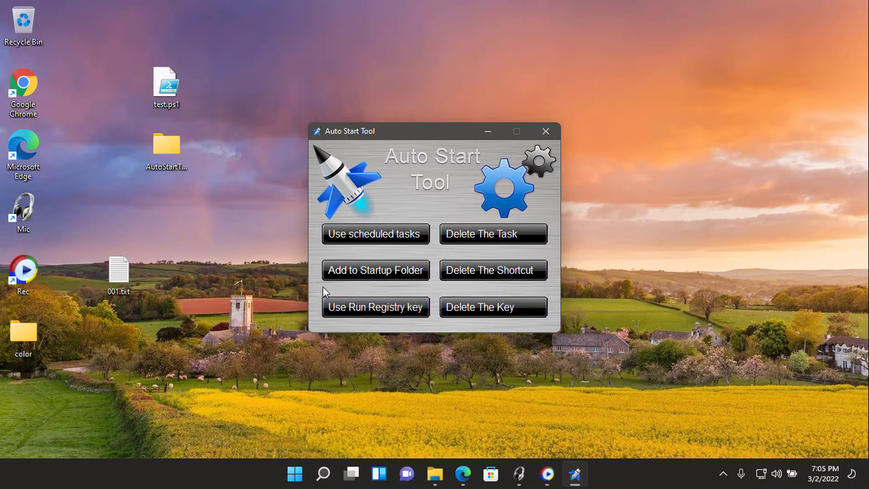
Create a Startup-folder shortcut to test.ps1 from the Desktop and acknowledge the confirmation message.
click(375, 272)
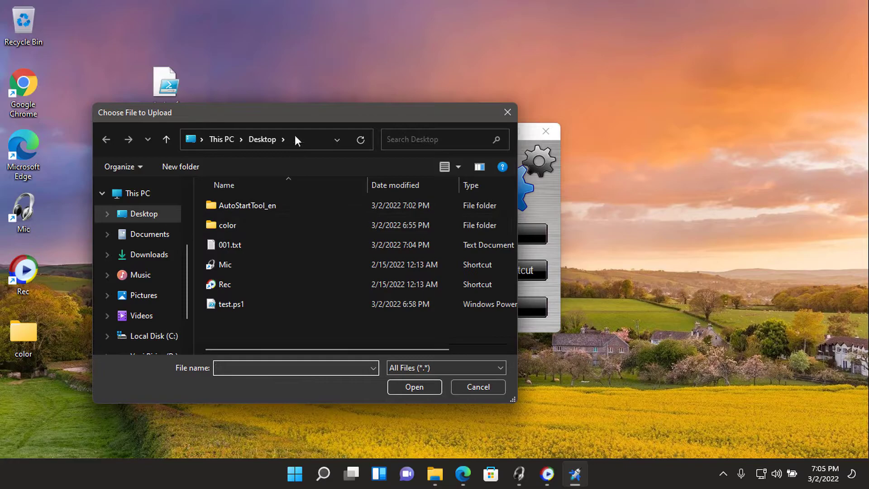
drag(295, 117, 409, 97)
click(358, 286)
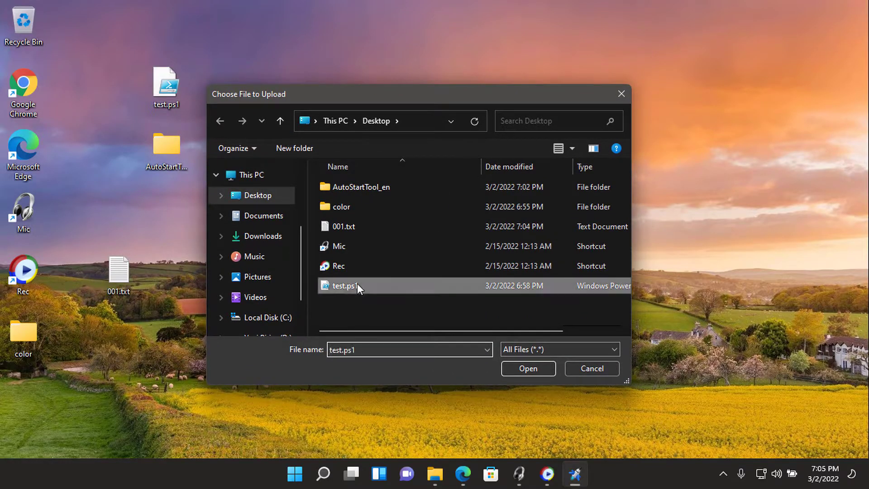
click(534, 368)
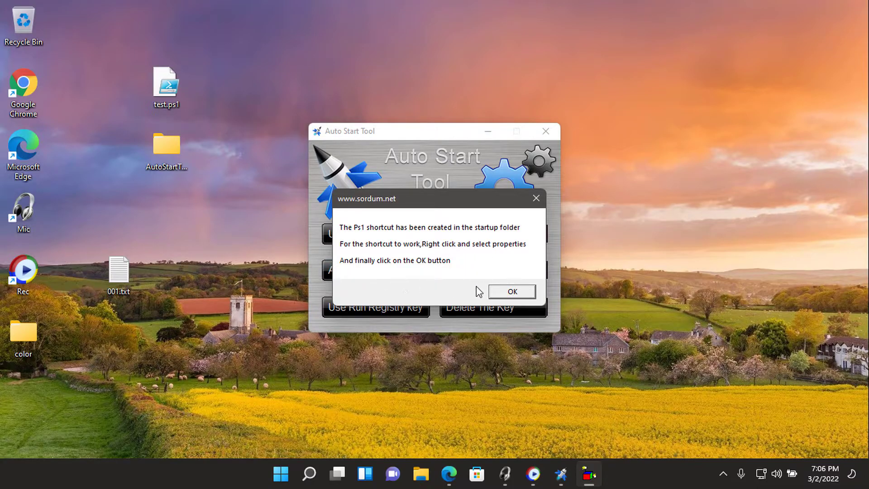
click(499, 294)
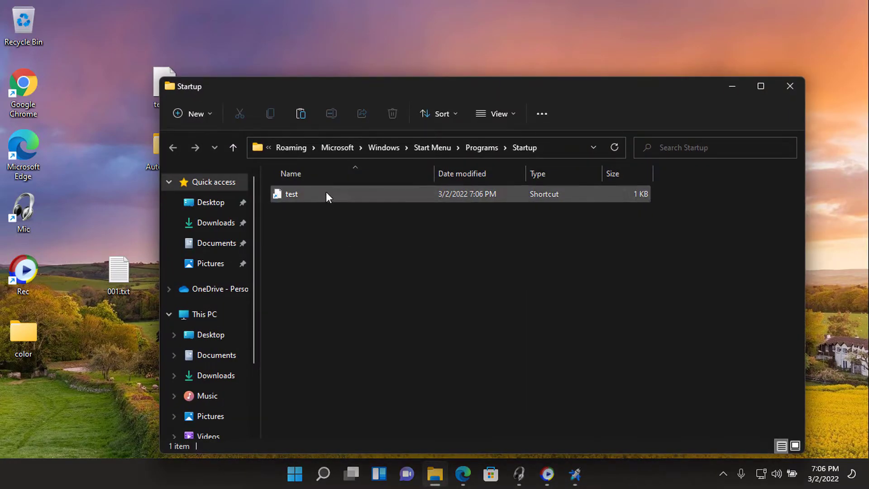
Select the test shortcut in the Startup folder and bring up its context menu for Properties.
click(335, 194)
right_click(331, 193)
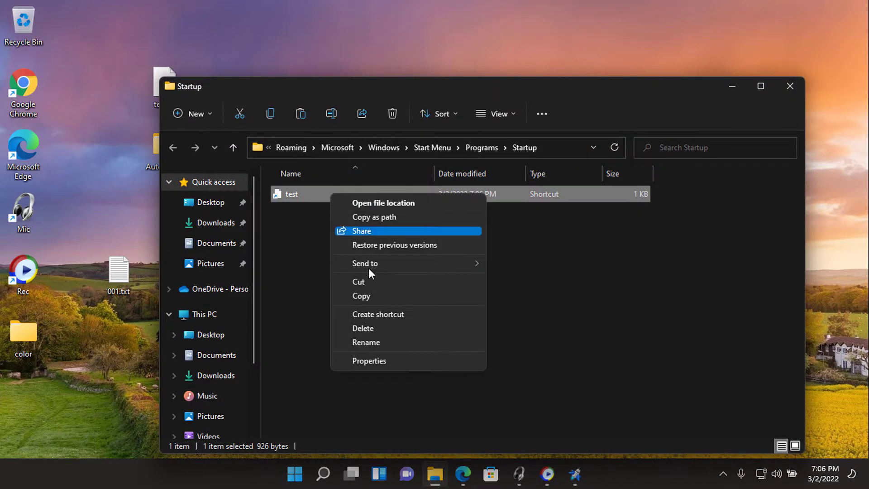
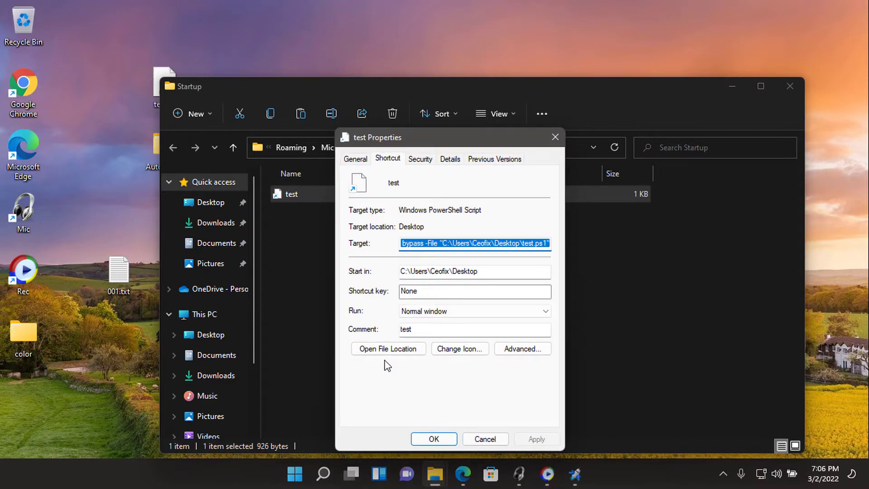
Save the test shortcut's properties and view the Startup folder as large icons.
click(431, 440)
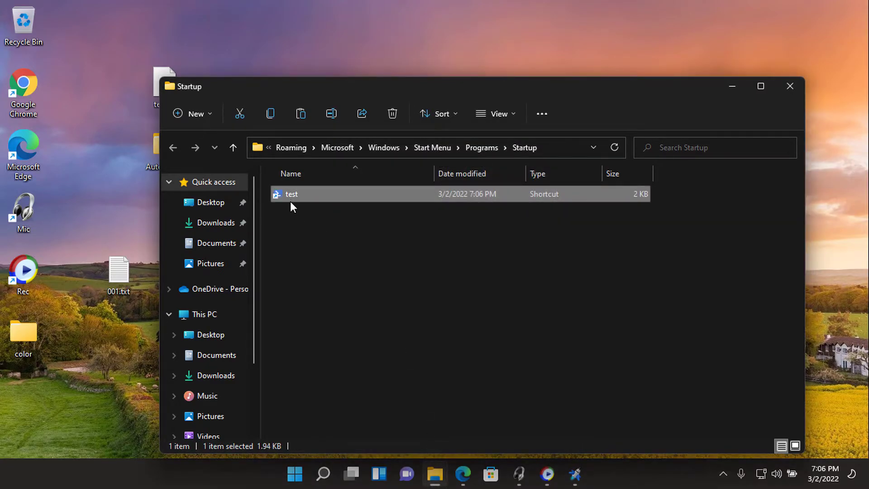
click(508, 116)
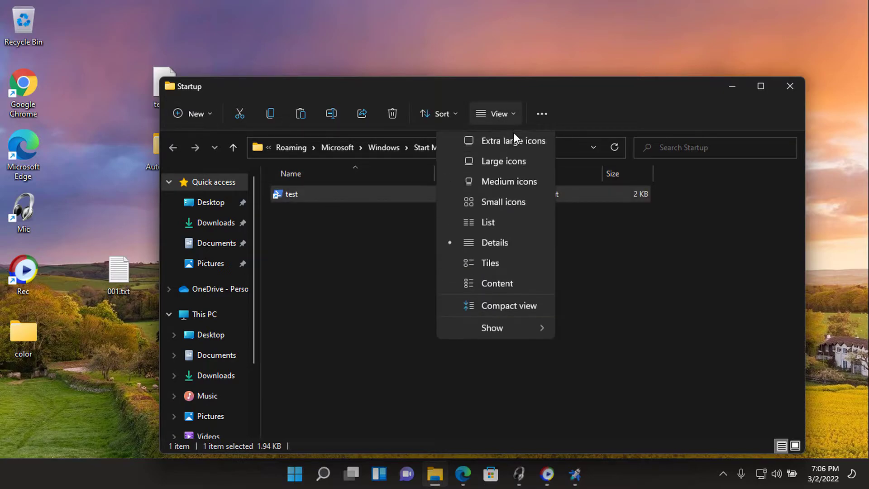
click(515, 164)
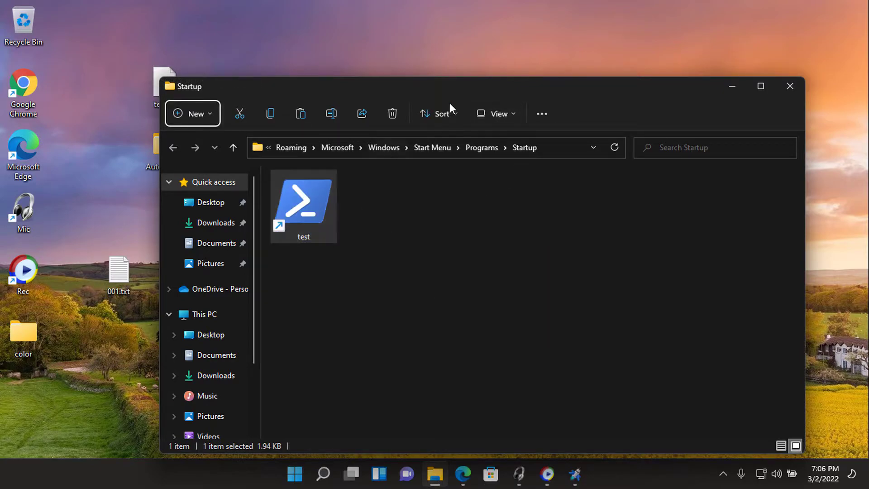
Permanently delete 001.txt from the desktop, then open the test.ps1 script.
drag(476, 87, 538, 55)
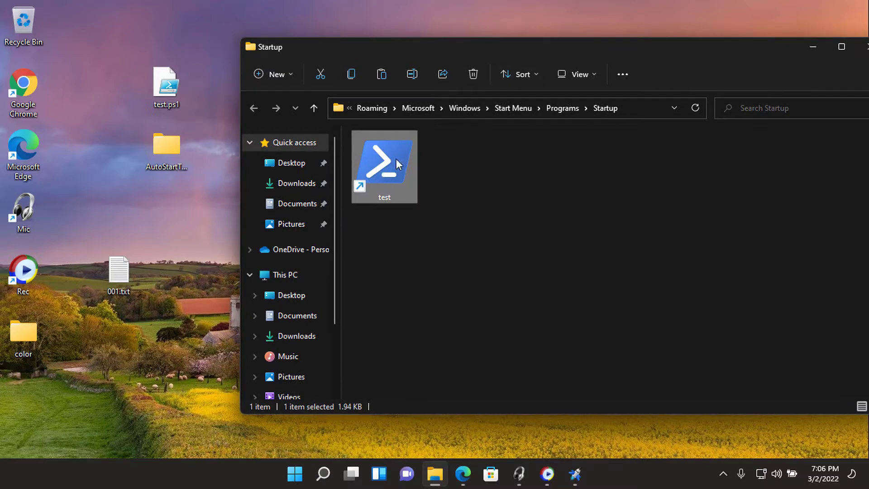
click(127, 272)
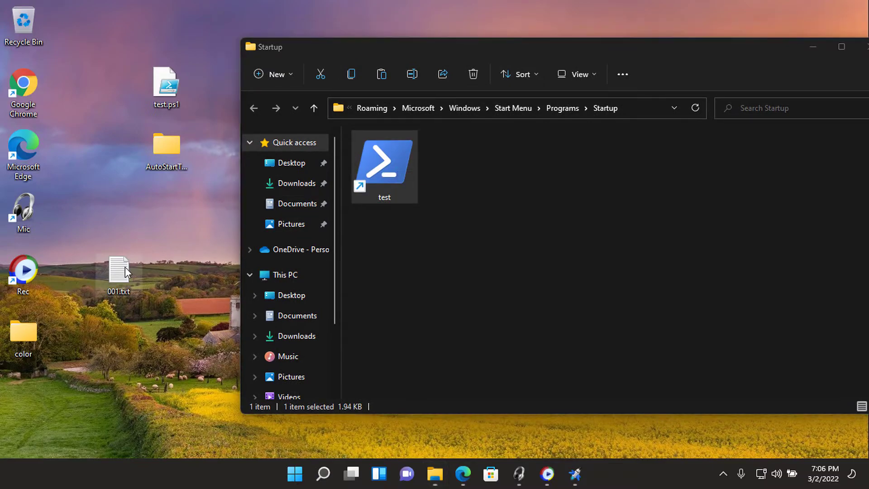
right_click(125, 267)
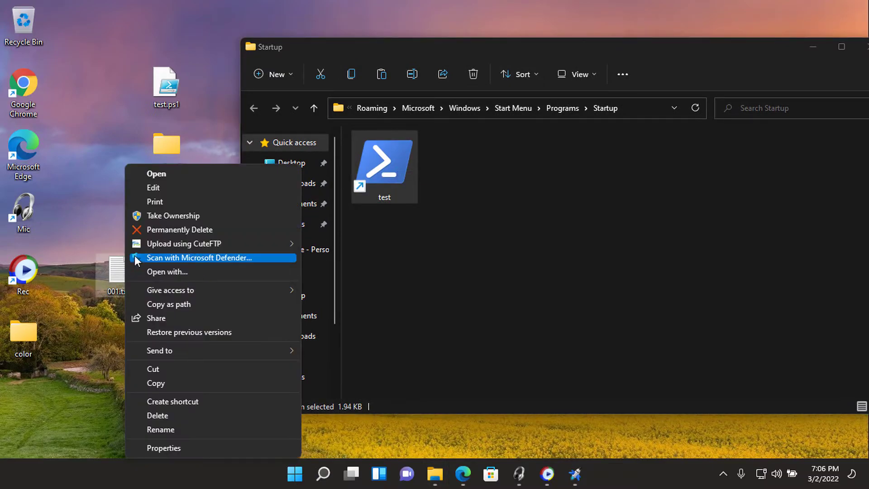
click(165, 230)
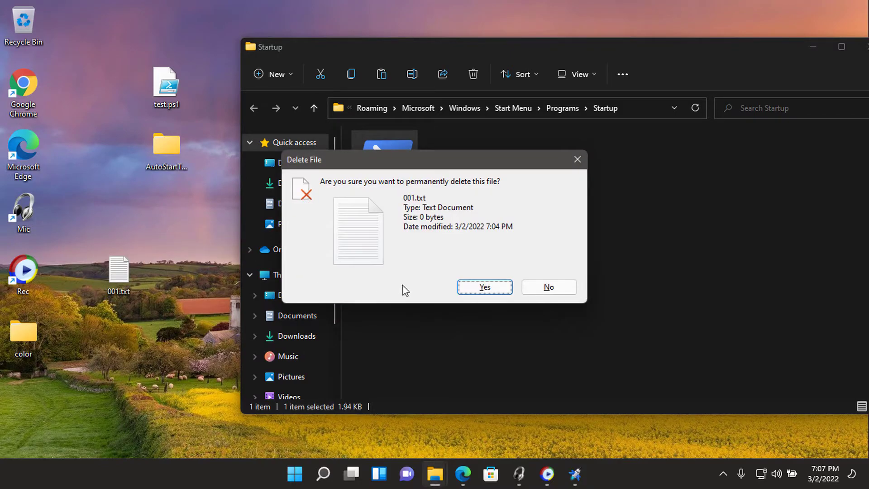
click(483, 295)
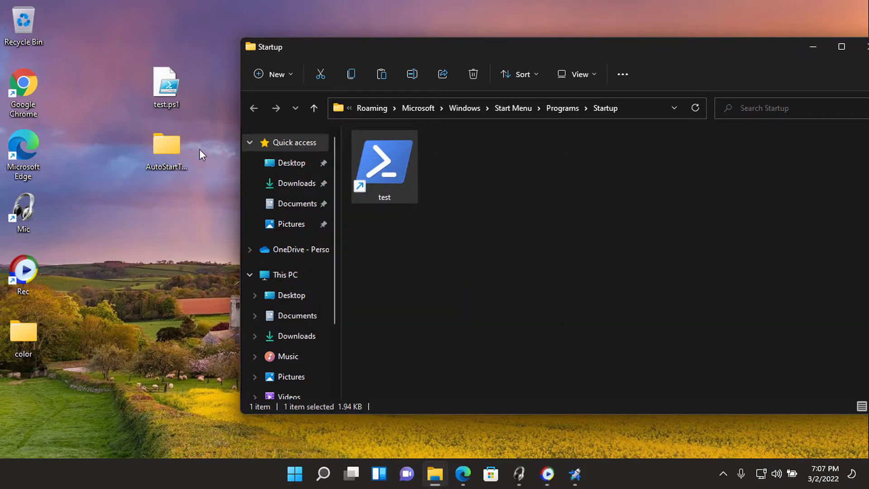
double_click(171, 95)
Check test.ps1 in Notepad, then run the test shortcut so 001.txt reappears on the desktop.
click(473, 249)
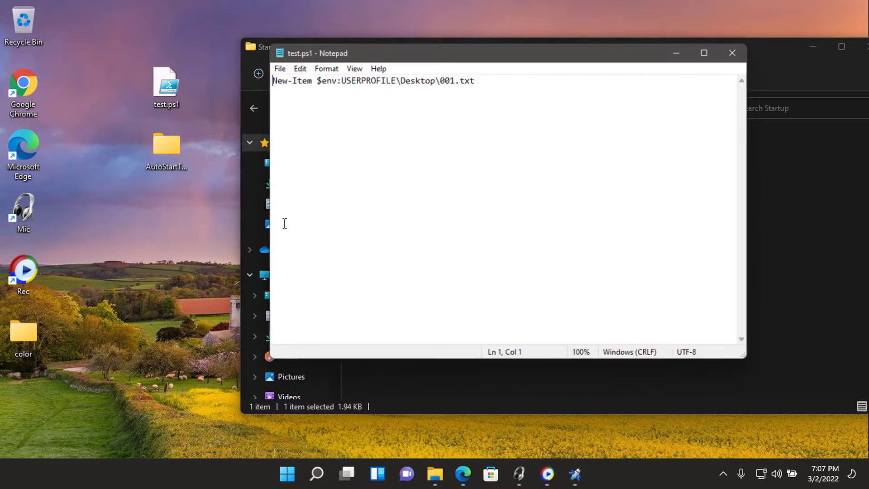
click(732, 53)
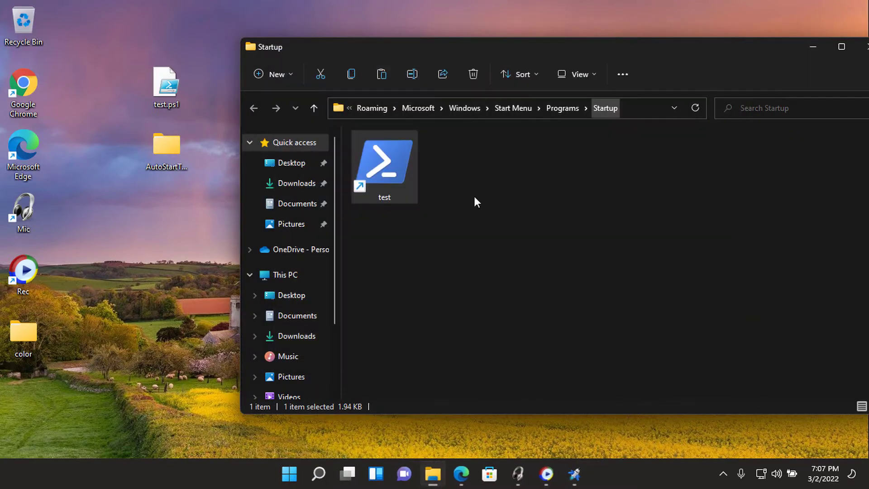
double_click(398, 172)
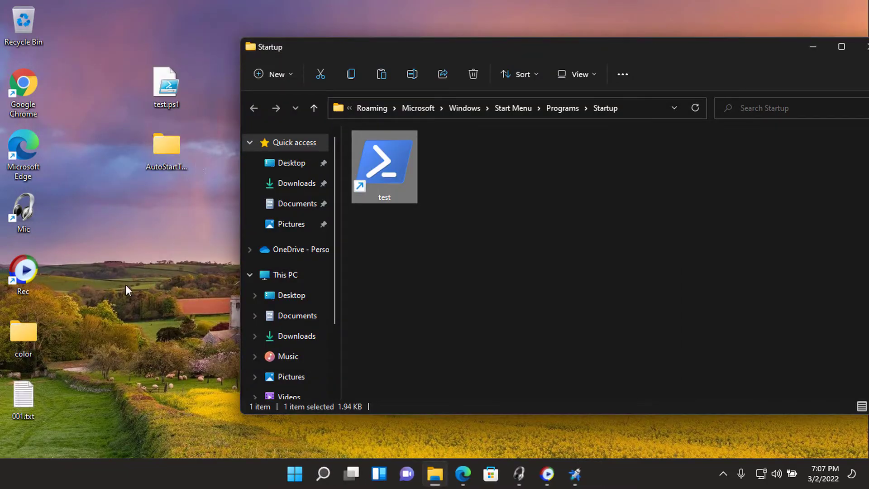
drag(23, 396, 168, 213)
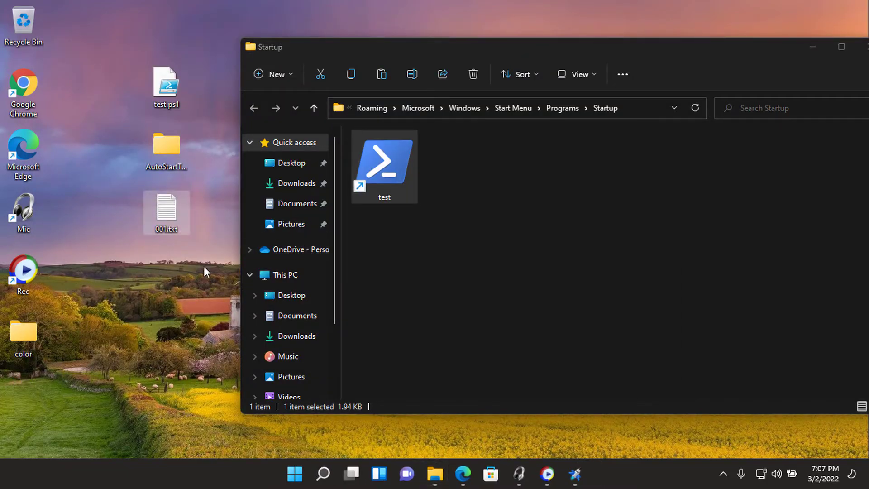
Close the Startup window, choose Delete The Shortcut in the tool, and select the test shortcut.
click(865, 46)
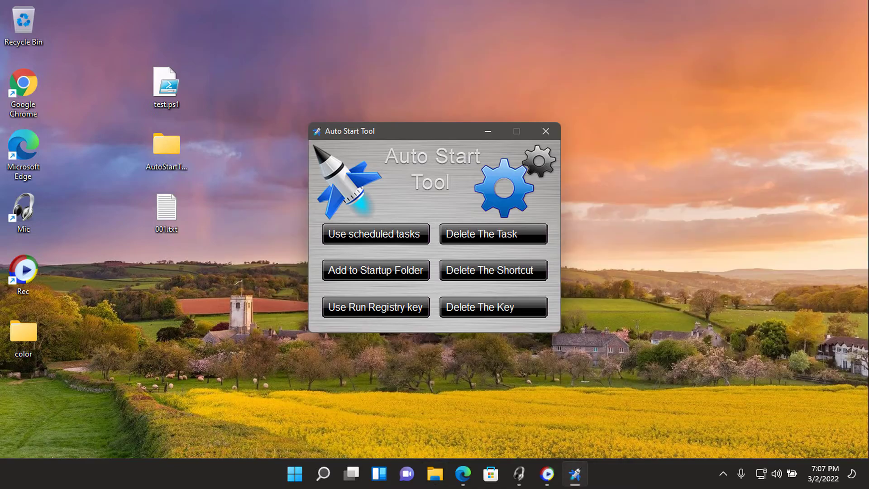
click(497, 268)
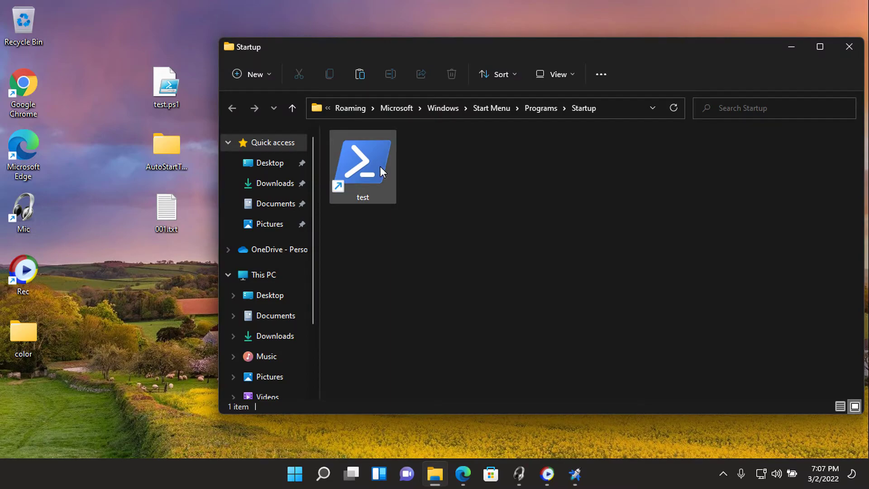
click(381, 165)
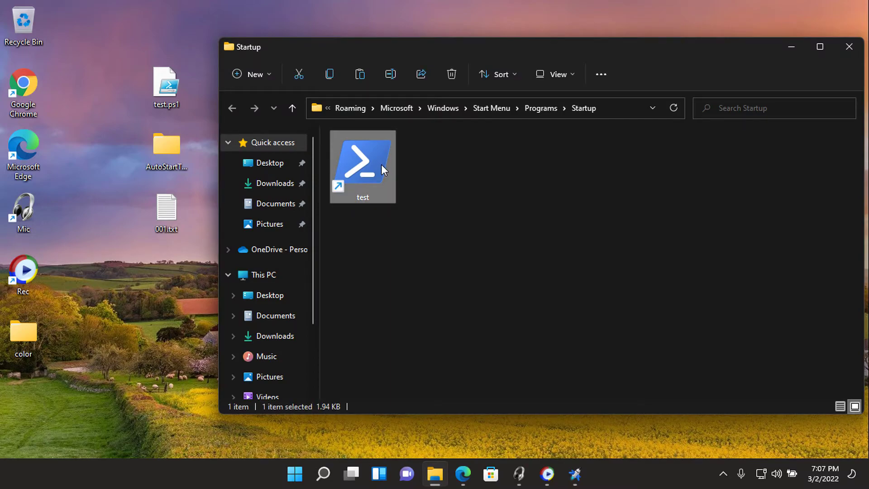
Permanently delete the 'test' shortcut, confirm with Yes, and close the Startup window.
right_click(382, 164)
click(422, 216)
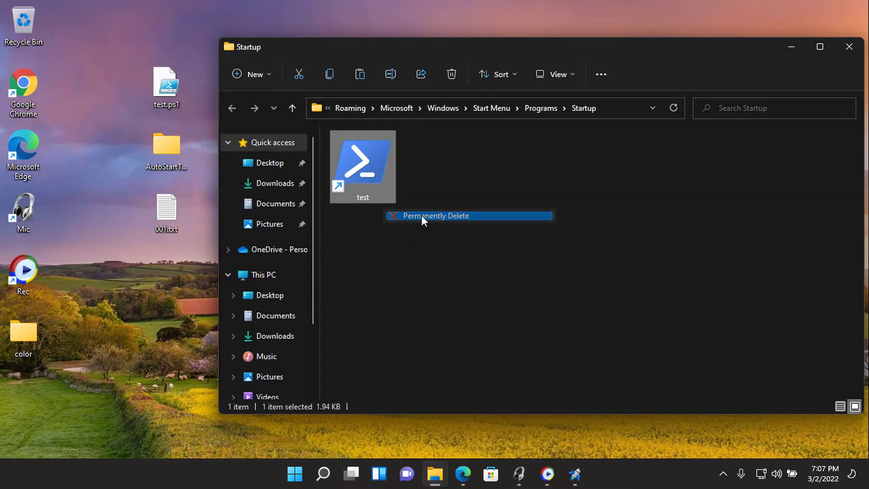
click(475, 289)
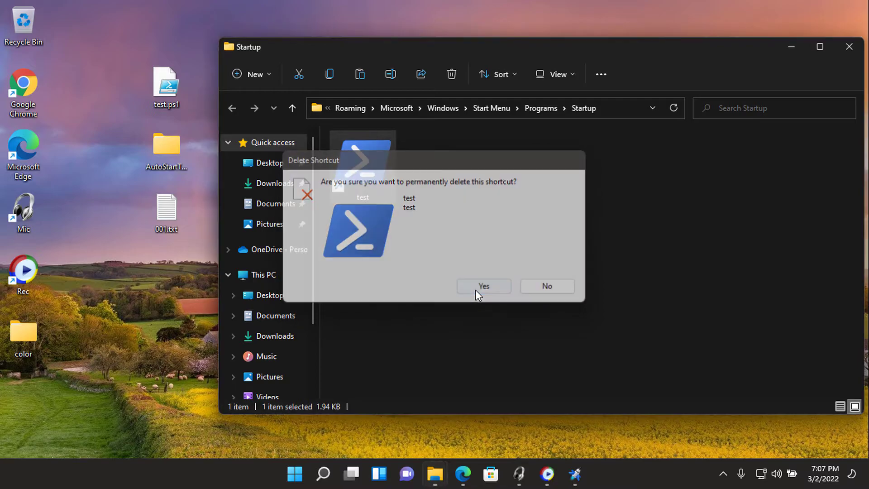
click(862, 51)
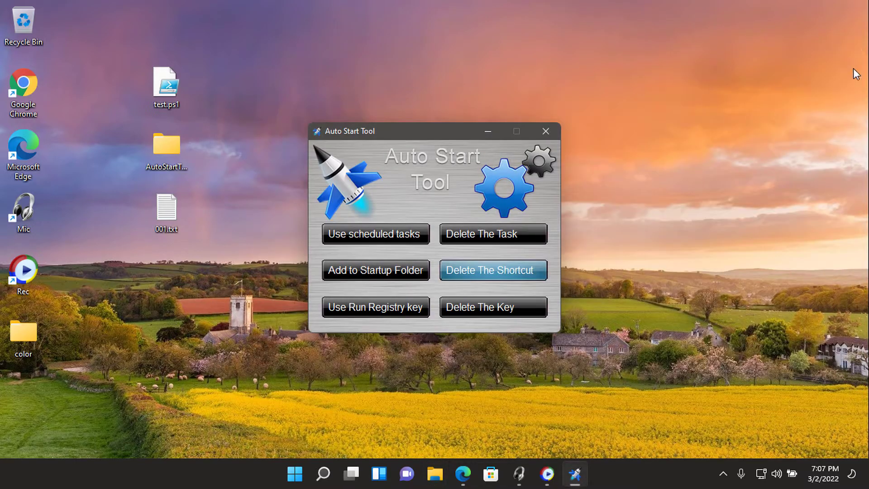
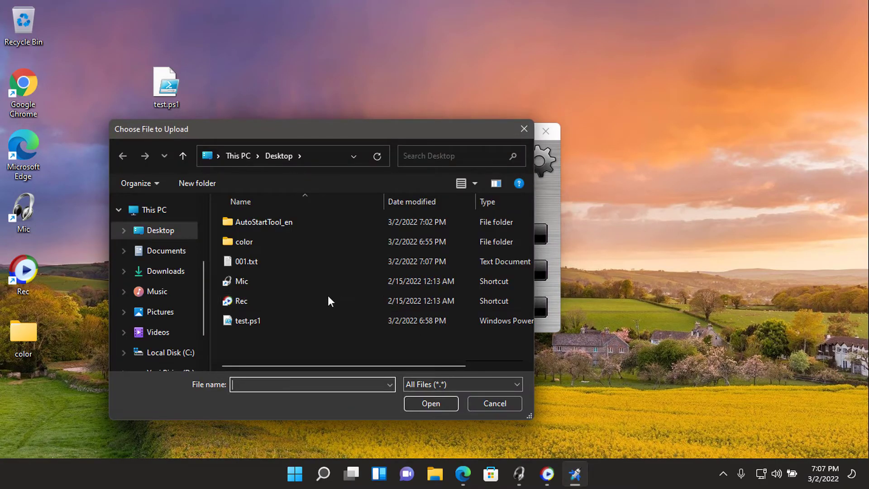
Register test.ps1 from the Desktop under the Run registry key and dismiss the startup confirmation.
click(292, 319)
click(432, 405)
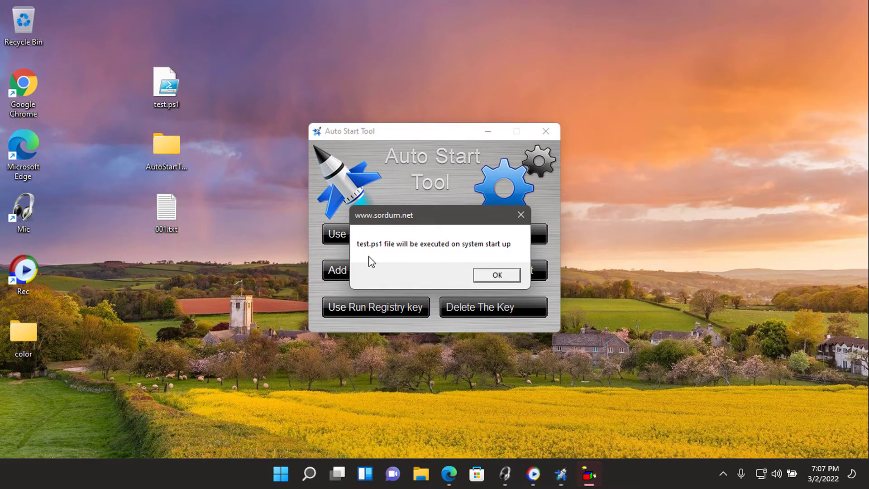
click(497, 276)
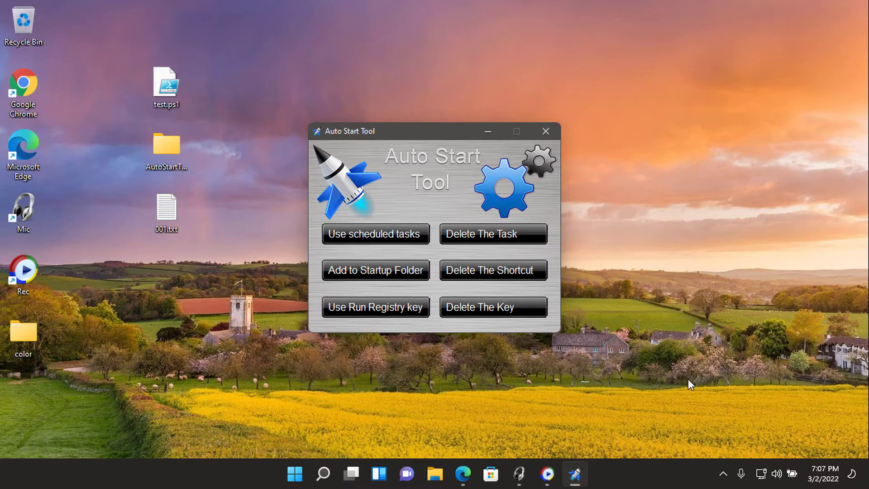
Use Delete The Key to remove test.ps1's Run registry startup entry.
click(476, 317)
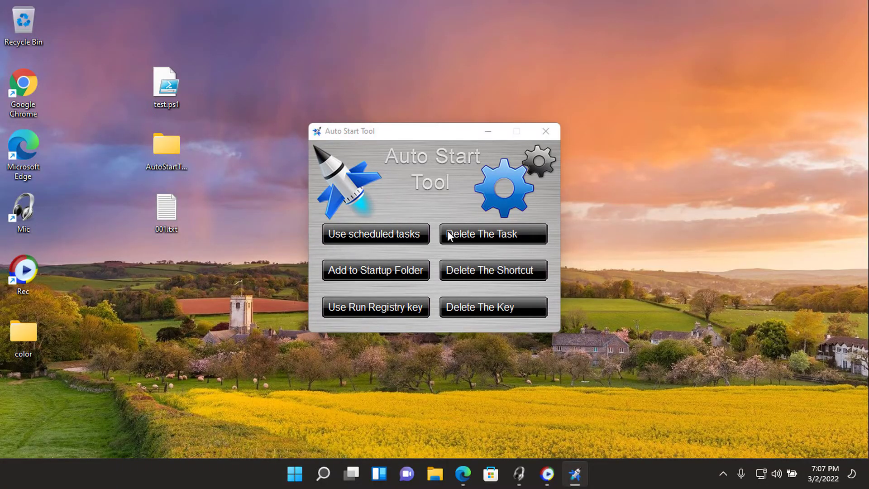
click(447, 231)
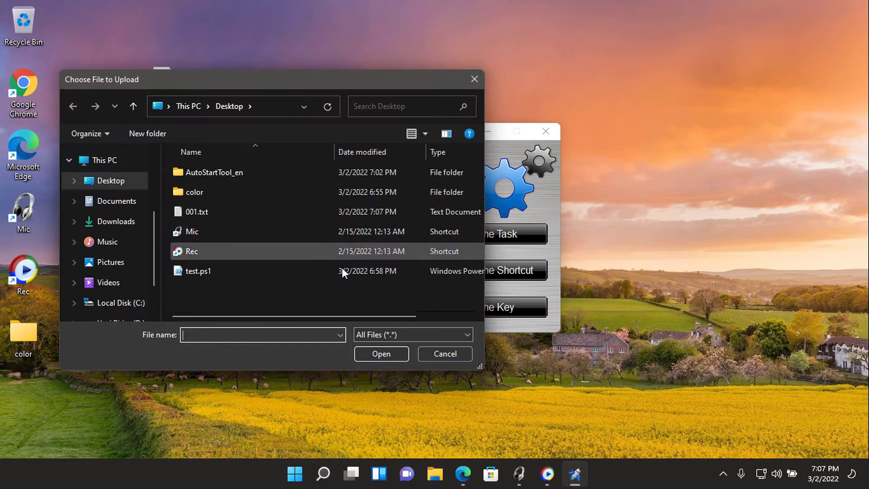
click(219, 269)
click(365, 353)
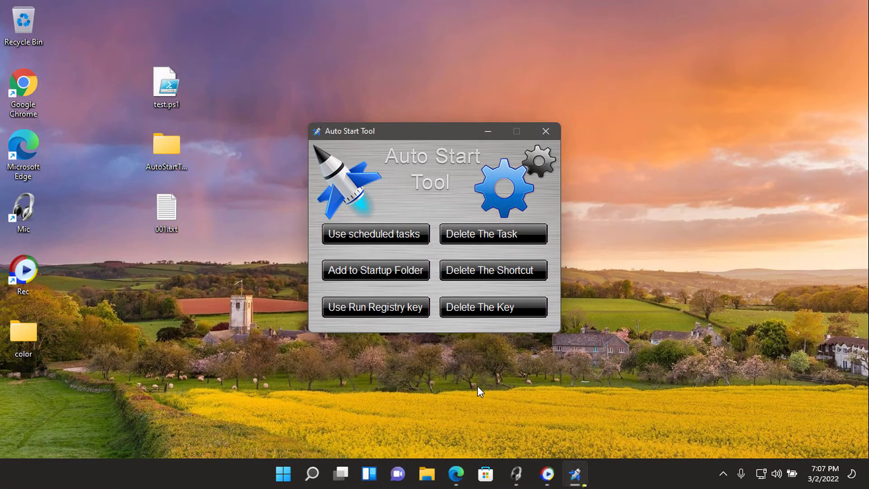
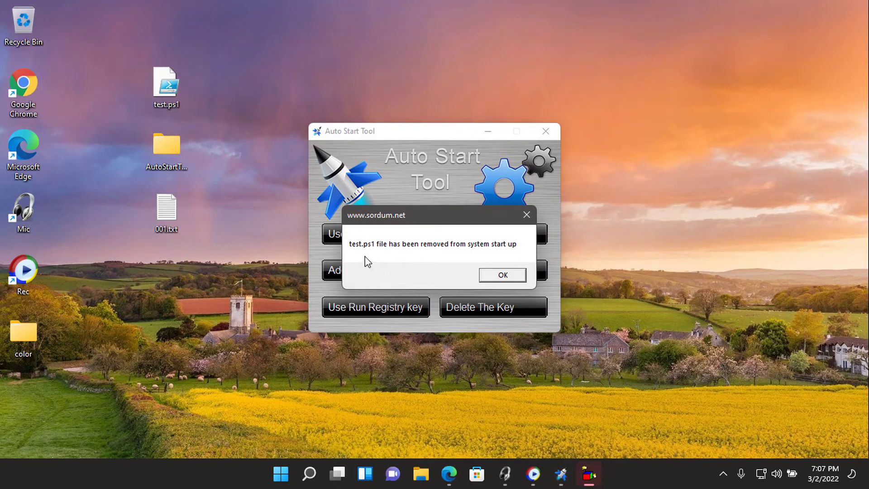
Dismiss the test.ps1 removal confirmation and exit Auto Start Tool to the desktop.
click(502, 275)
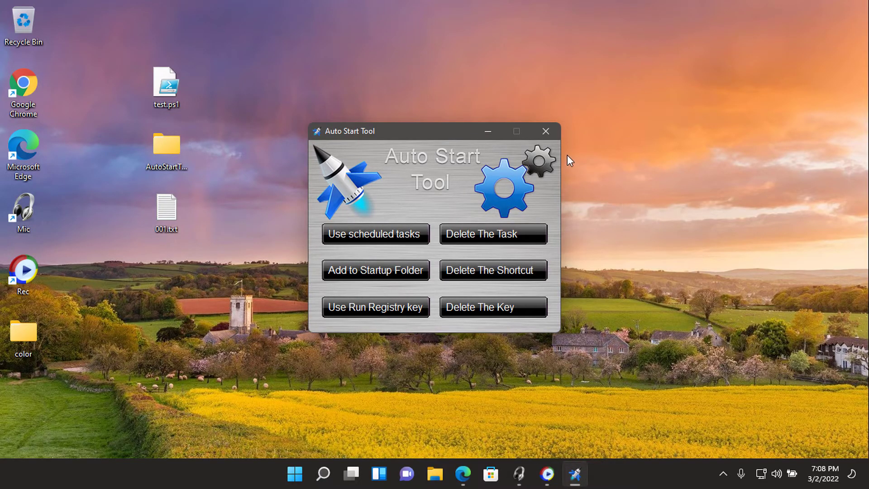
click(547, 131)
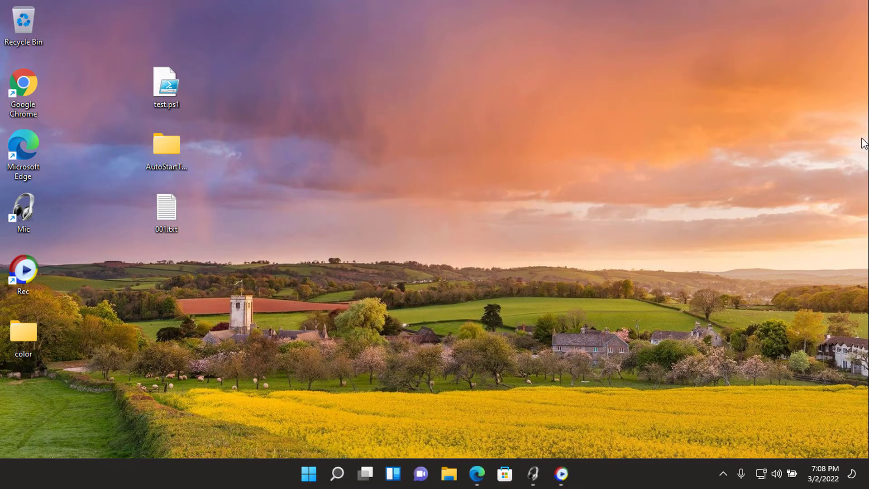